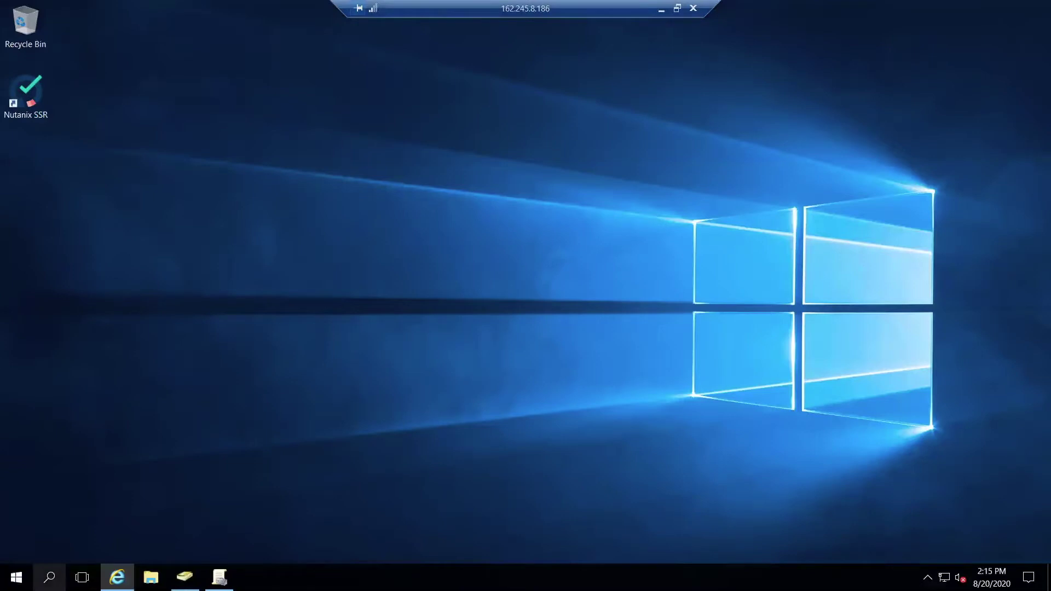
- Launch Server Manager from Windows search and show its Tools menu
click(49, 578)
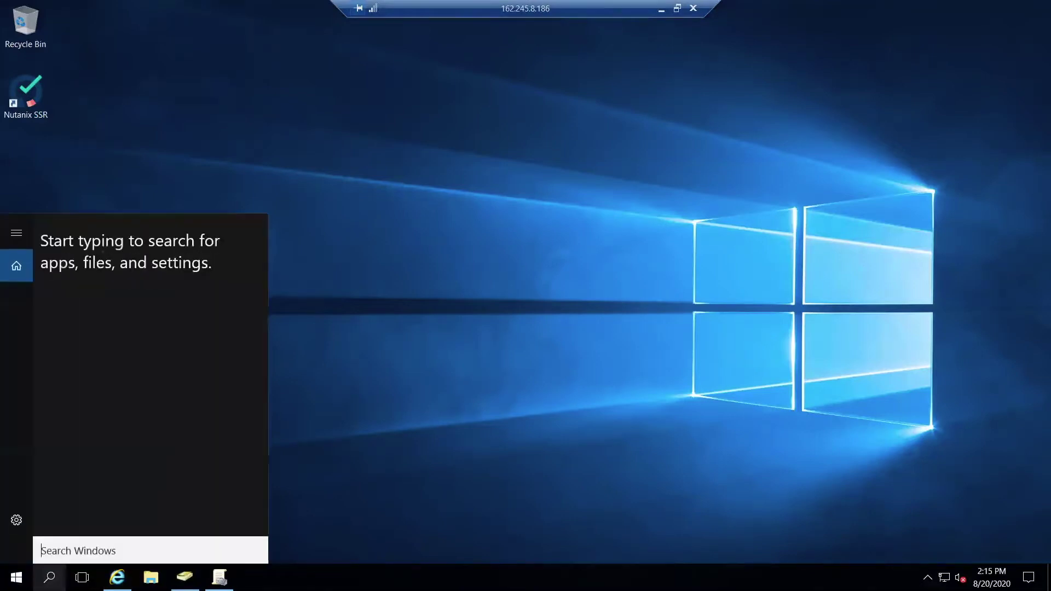
text(server)
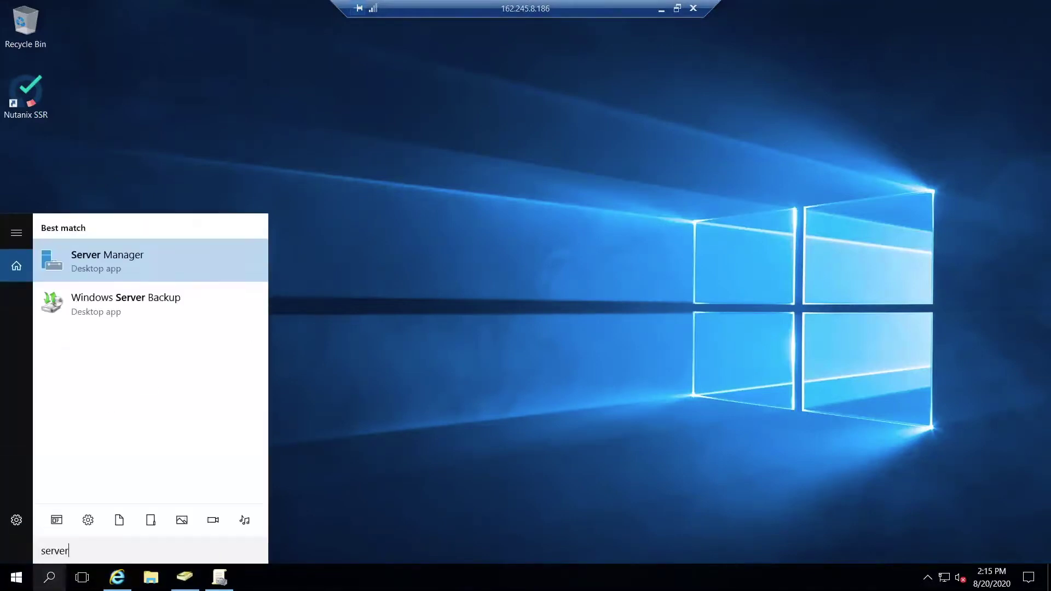
key(Return)
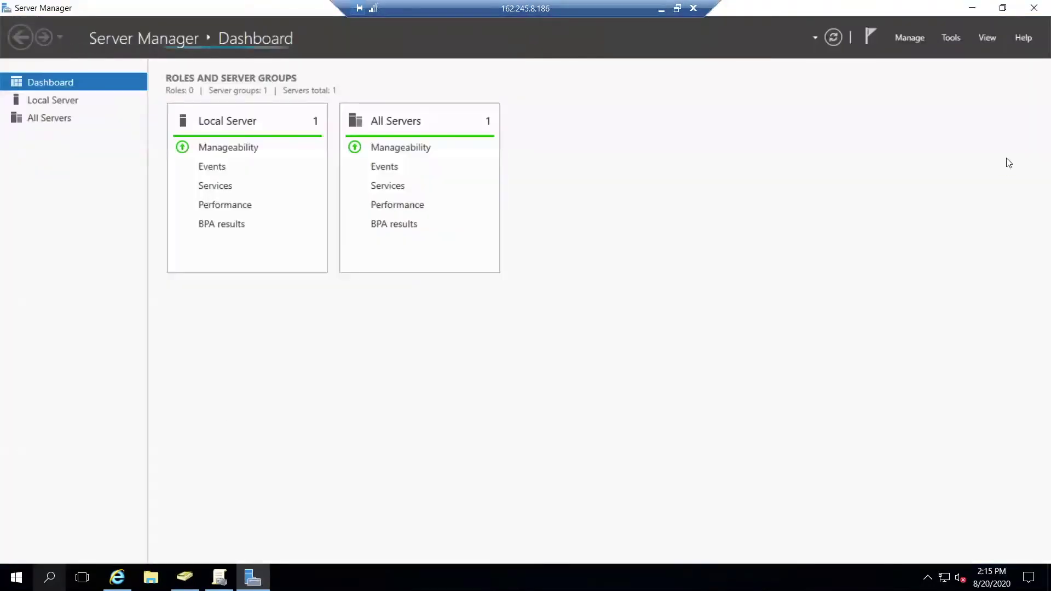
click(957, 40)
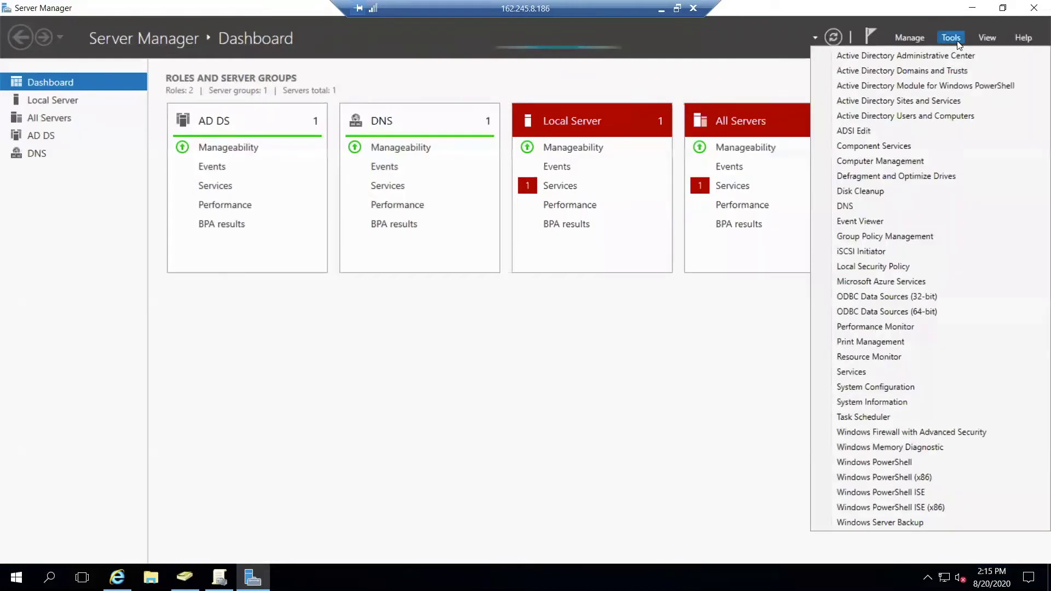
- Open Active Directory Users and Computers and bring up the New menu for Managed Service Accounts
click(946, 115)
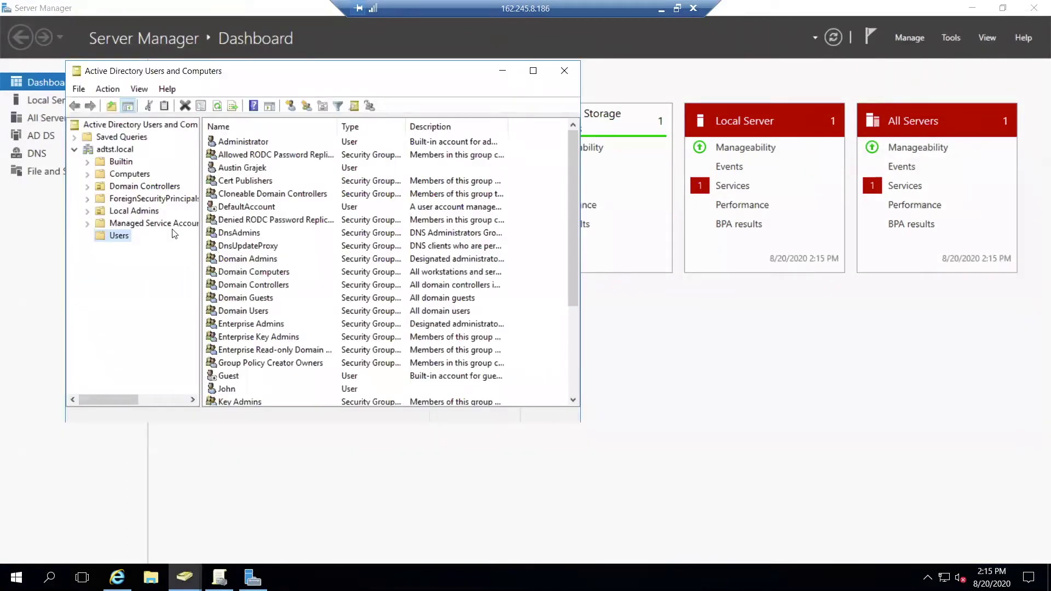
click(164, 225)
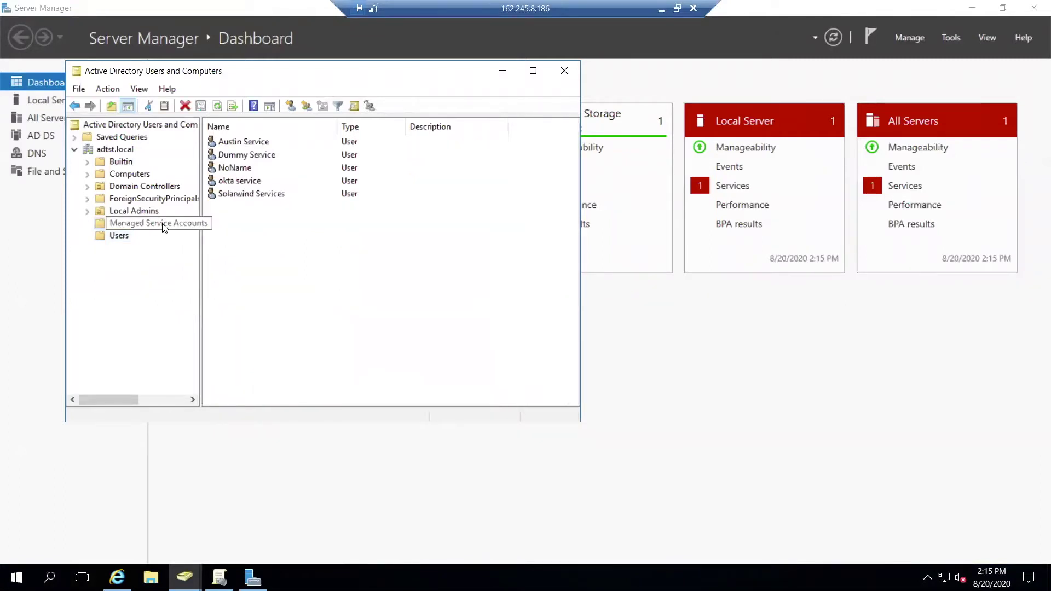
right_click(163, 225)
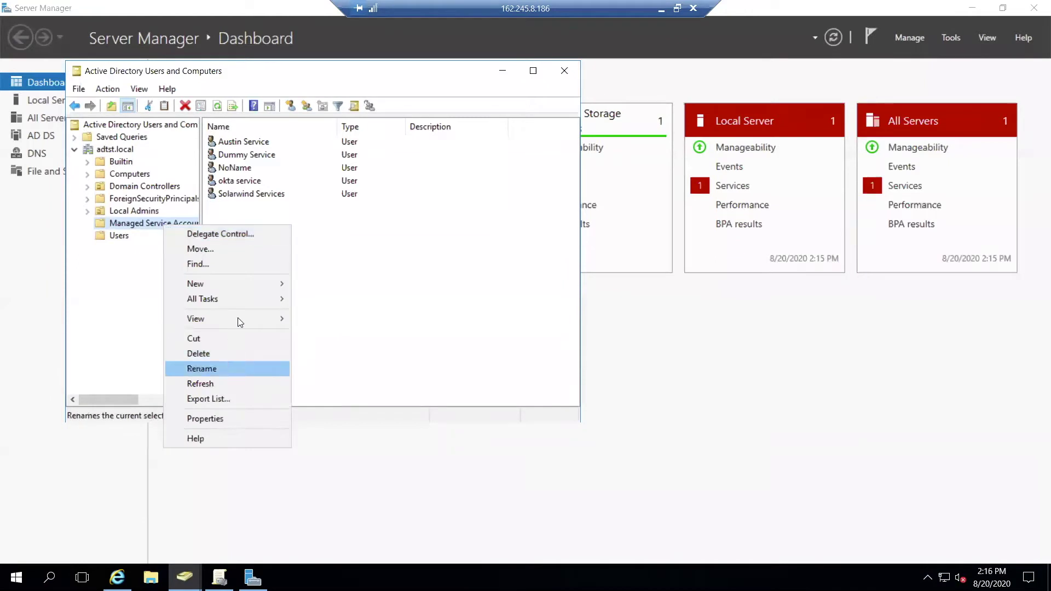
mouse_move(235, 280)
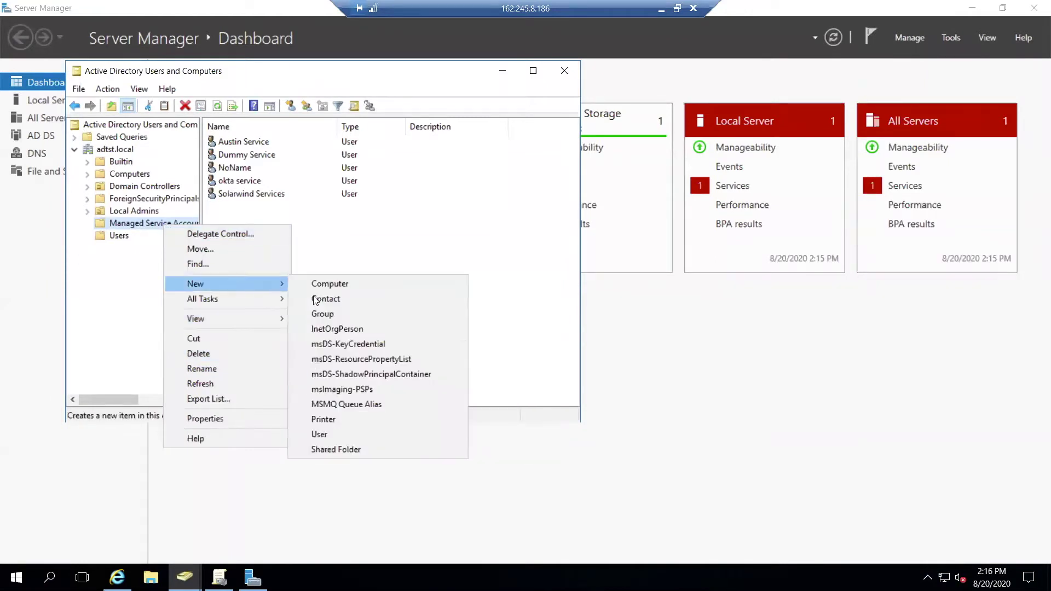
- Start a new user in Managed Service Accounts, entering the user's first name, last name and logon name
click(332, 434)
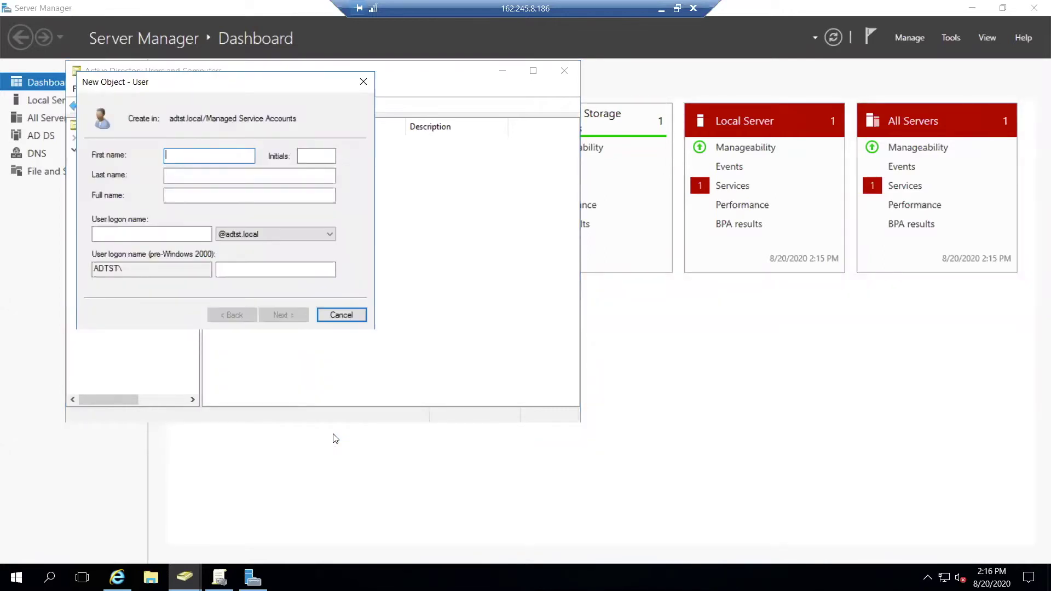
click(203, 172)
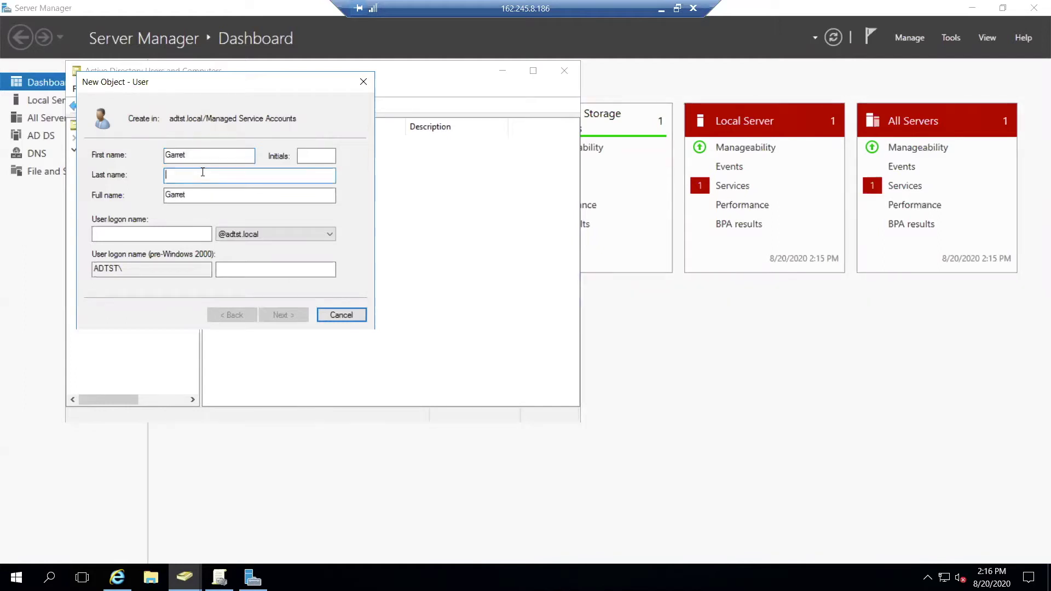
click(137, 230)
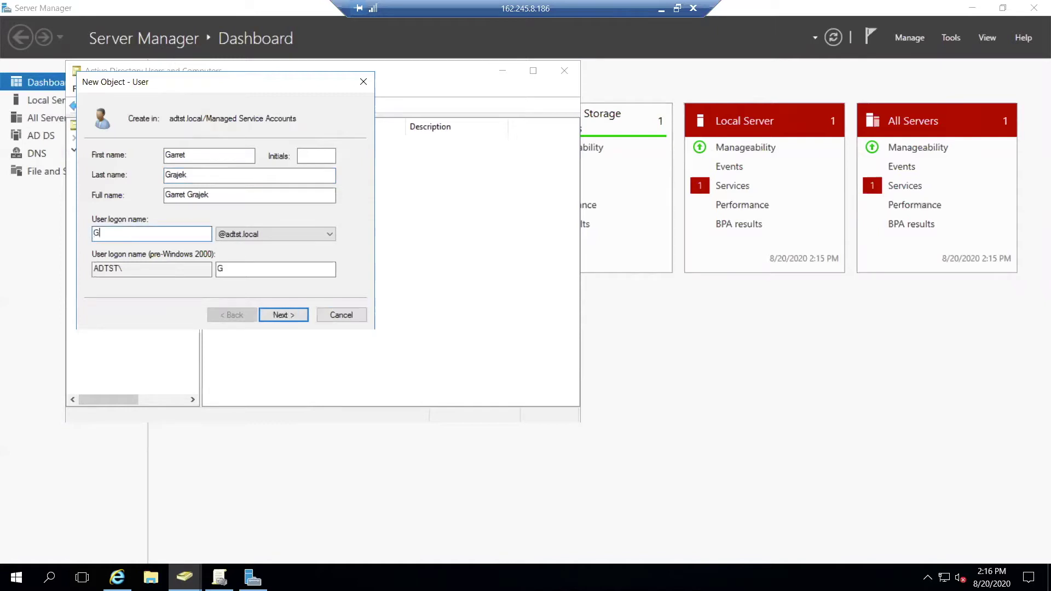
- Set and confirm the new account's password, then finish creating the user
click(281, 315)
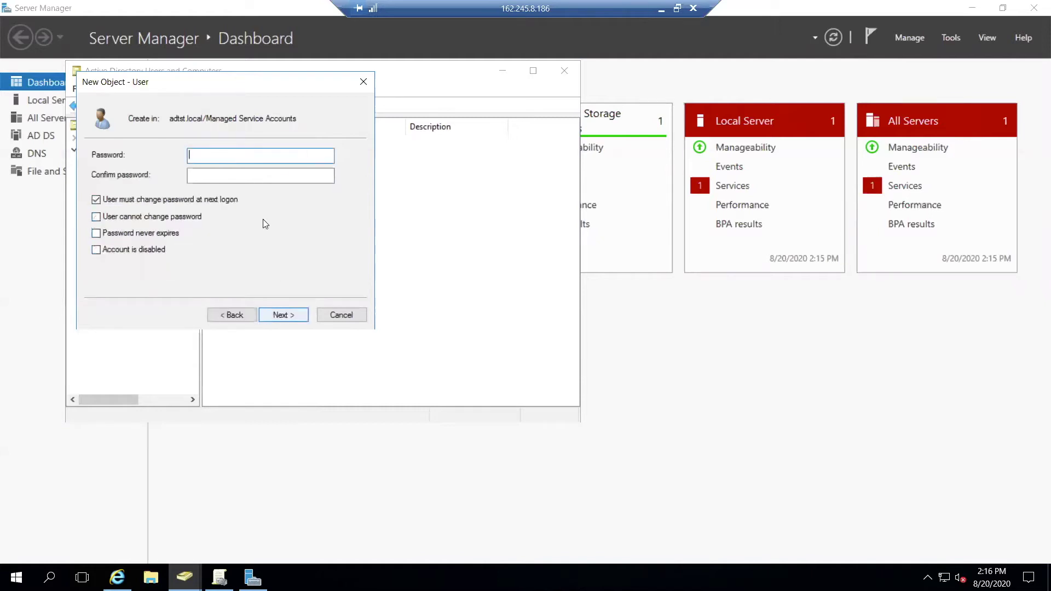
text(••••••)
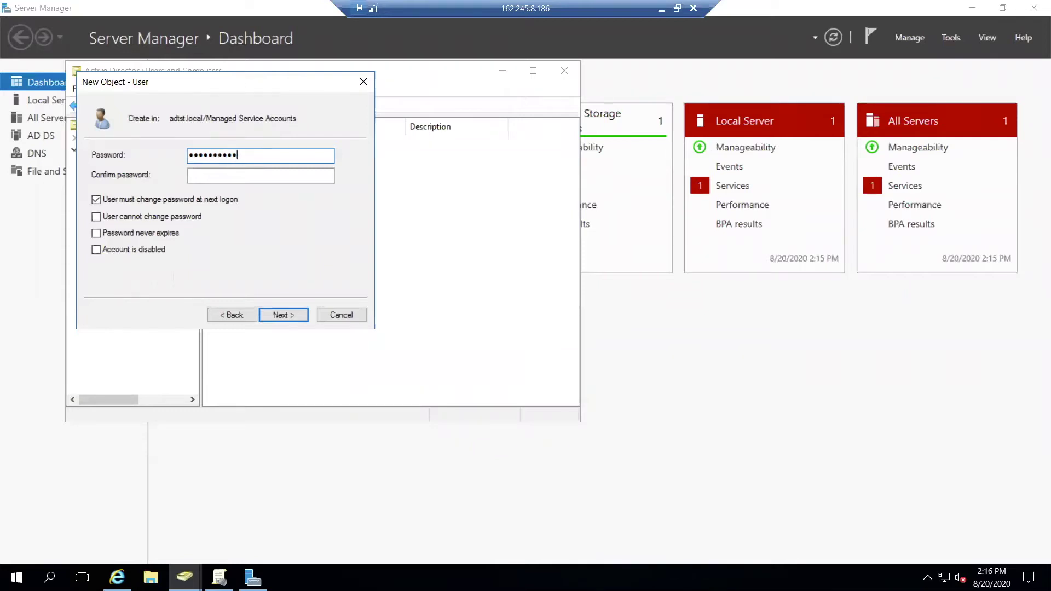
click(260, 175)
text(••••••••••)
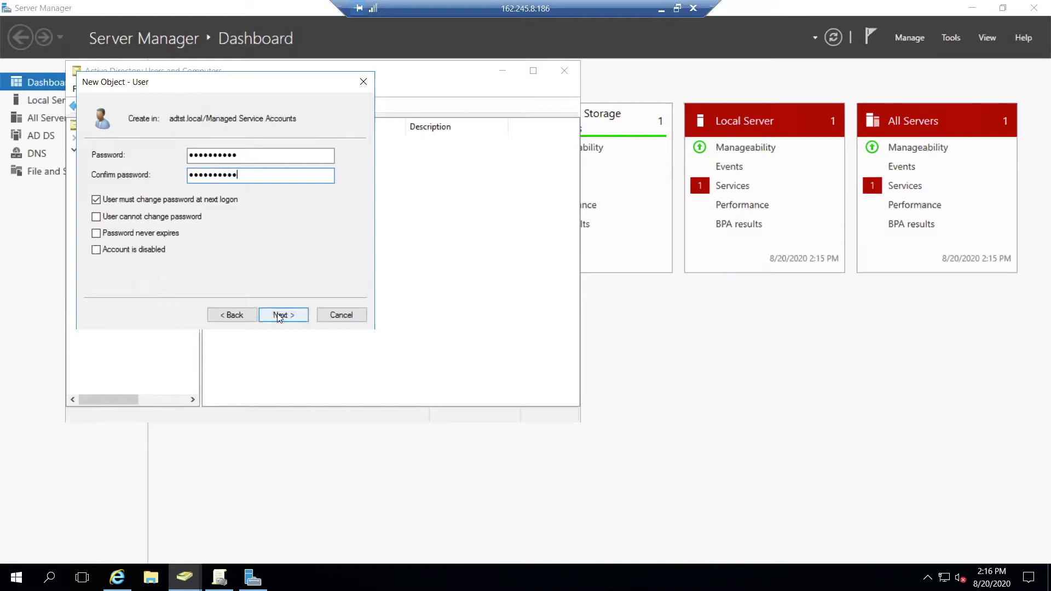
click(277, 313)
click(279, 316)
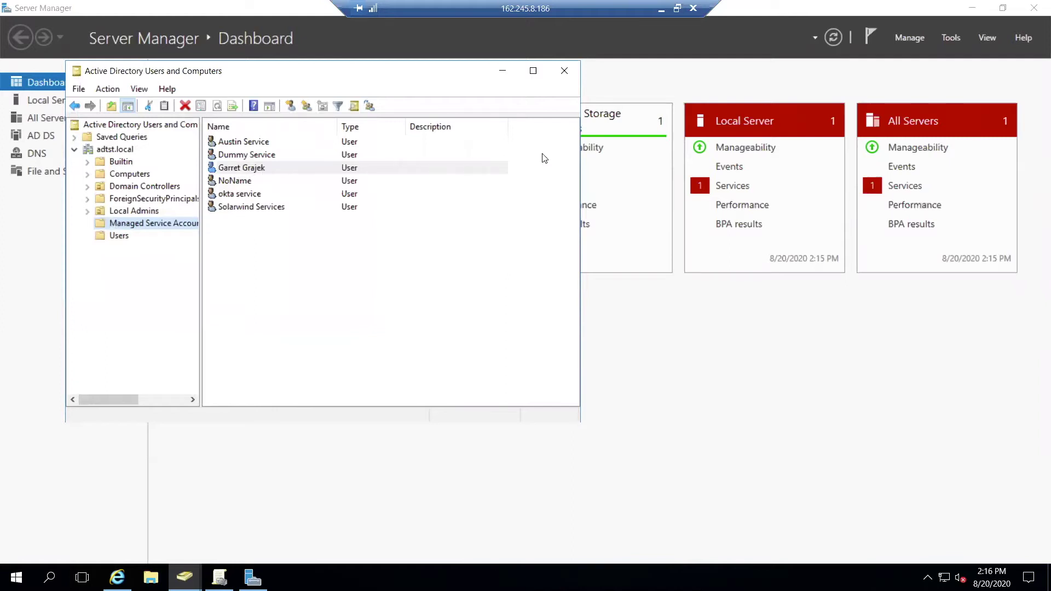
- Show the Import tab of the adtst.local Active Directory integration in Okta
click(661, 9)
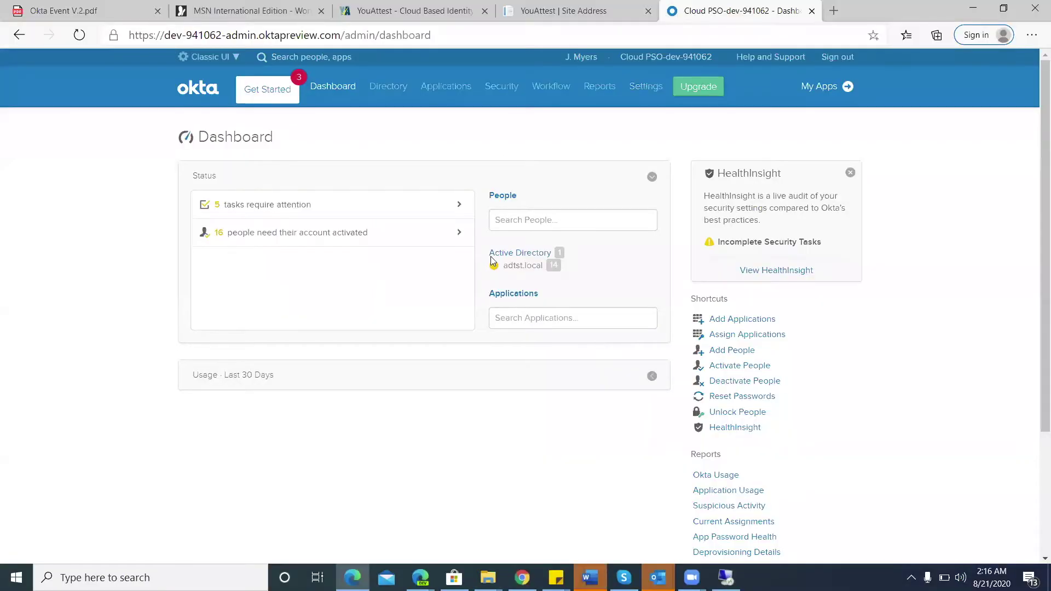
mouse_move(380, 88)
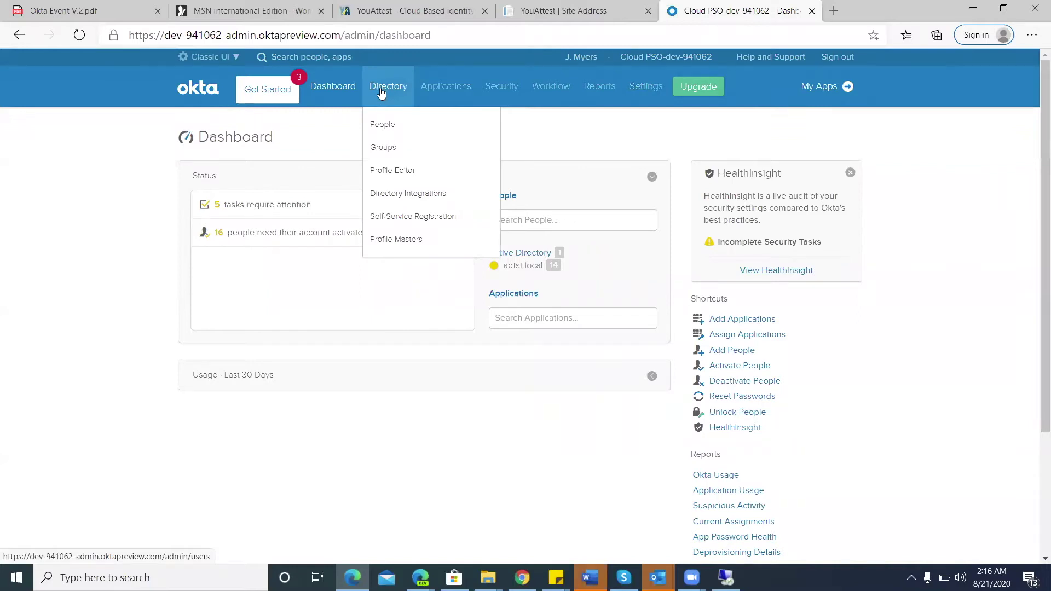
click(395, 194)
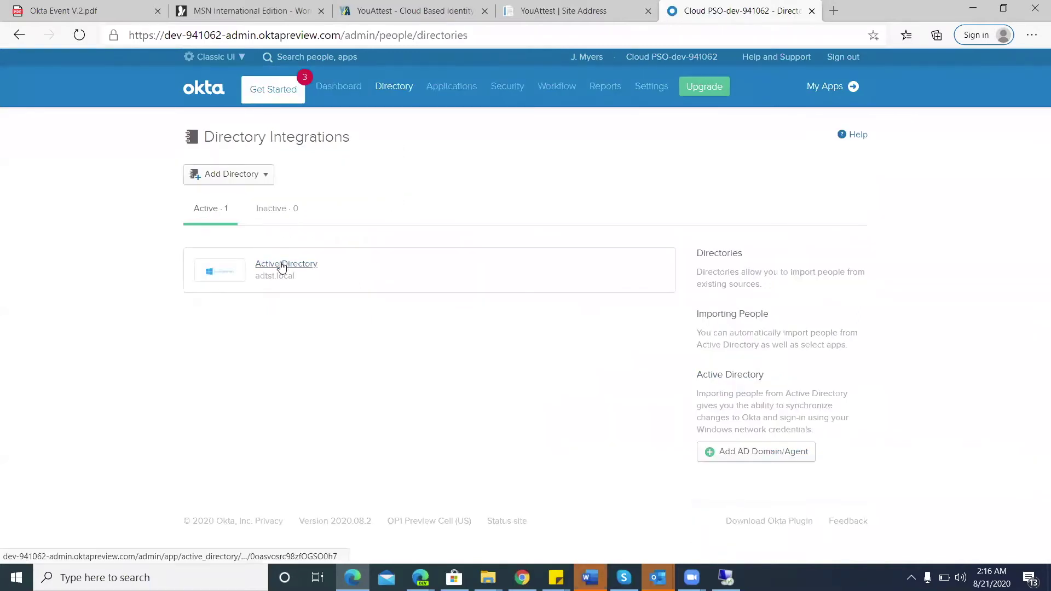
click(282, 265)
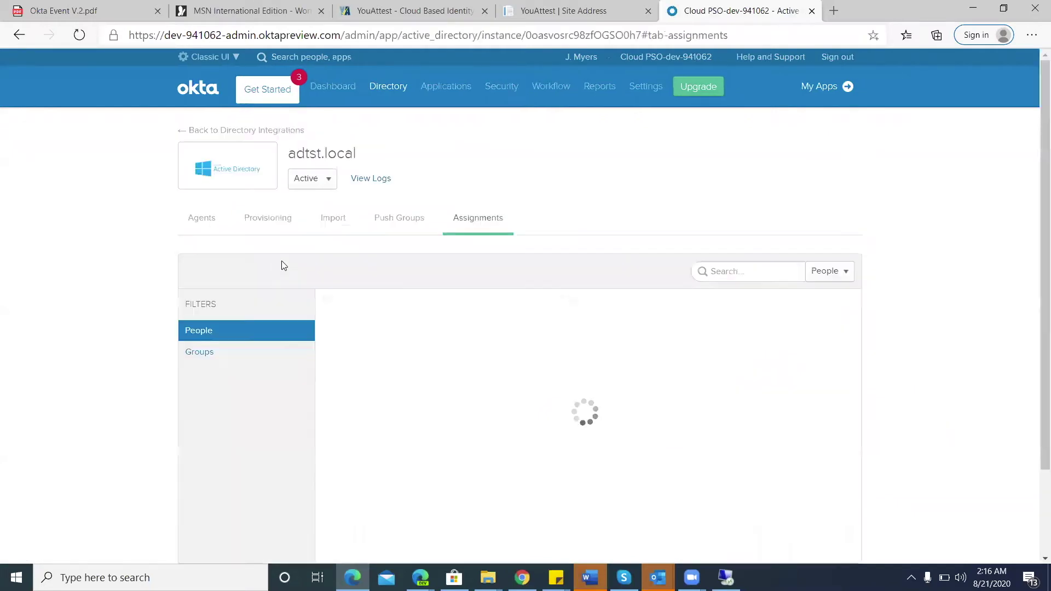
click(338, 218)
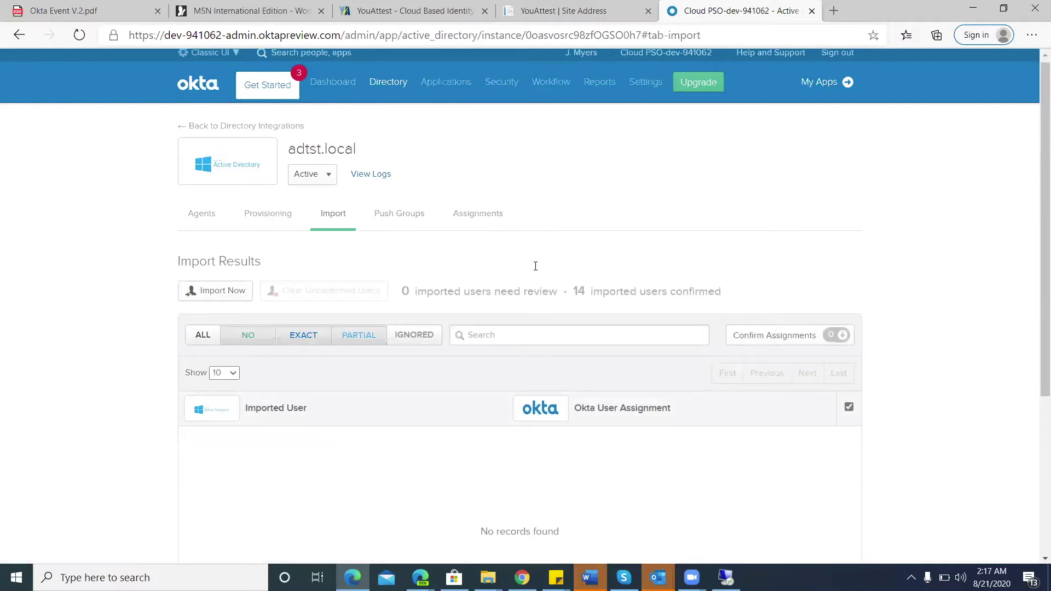
scroll(569, 304, down, 2)
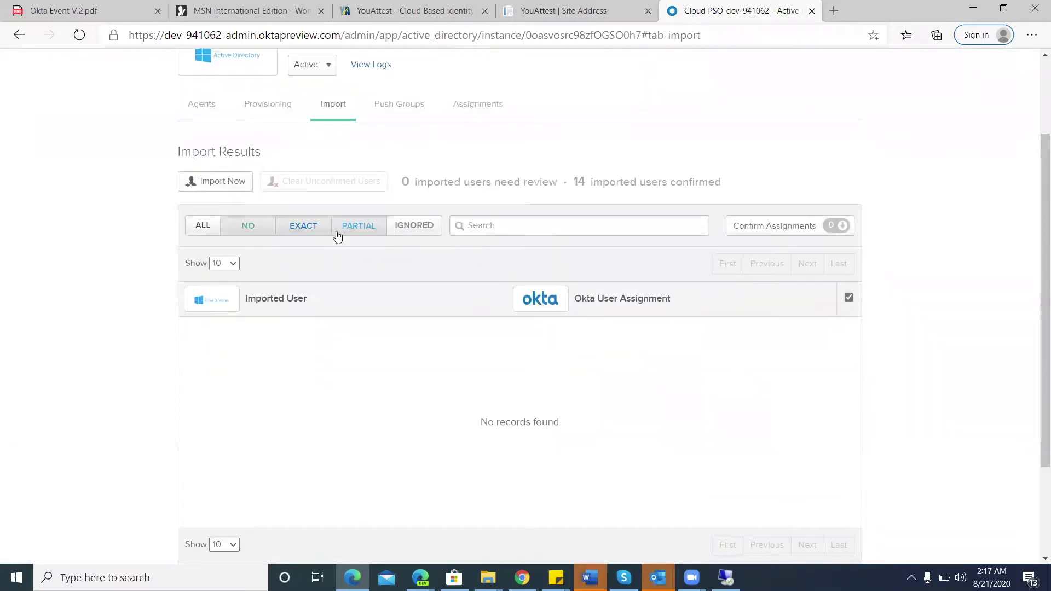
- Run an incremental import from Active Directory and dismiss its summary
click(223, 181)
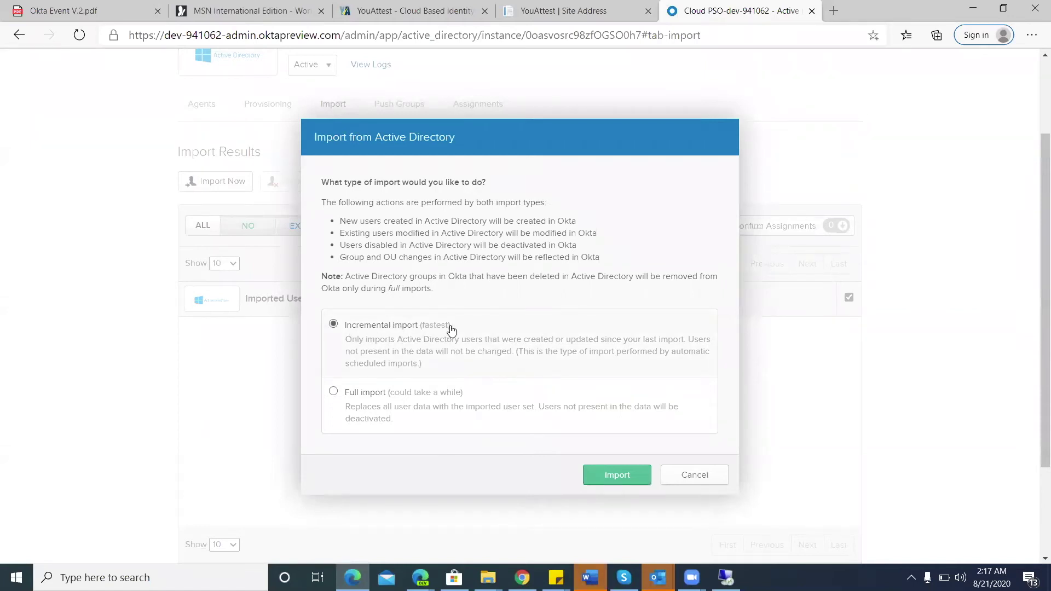
click(621, 478)
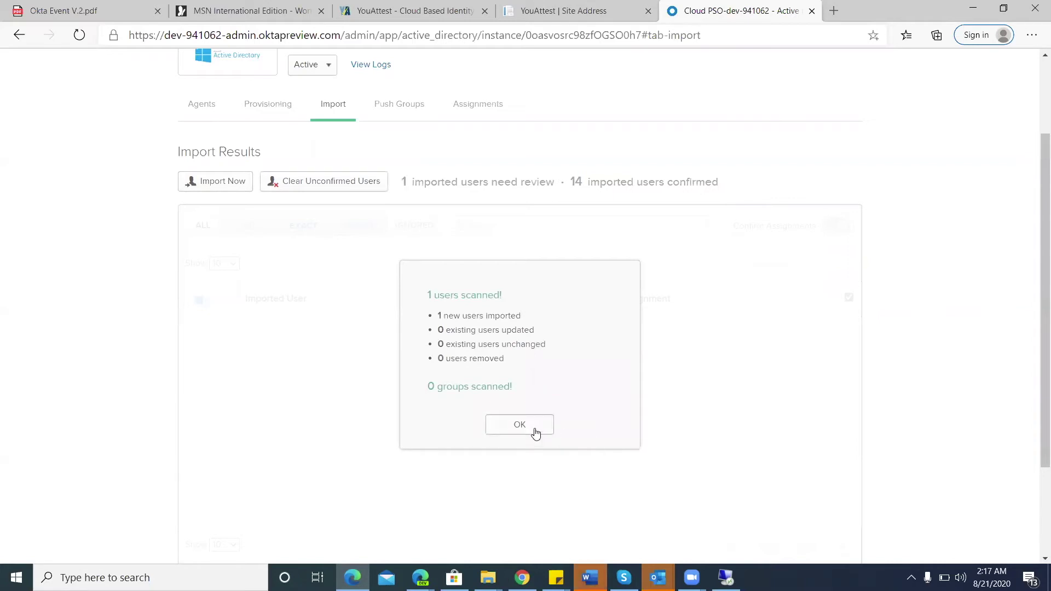
click(536, 431)
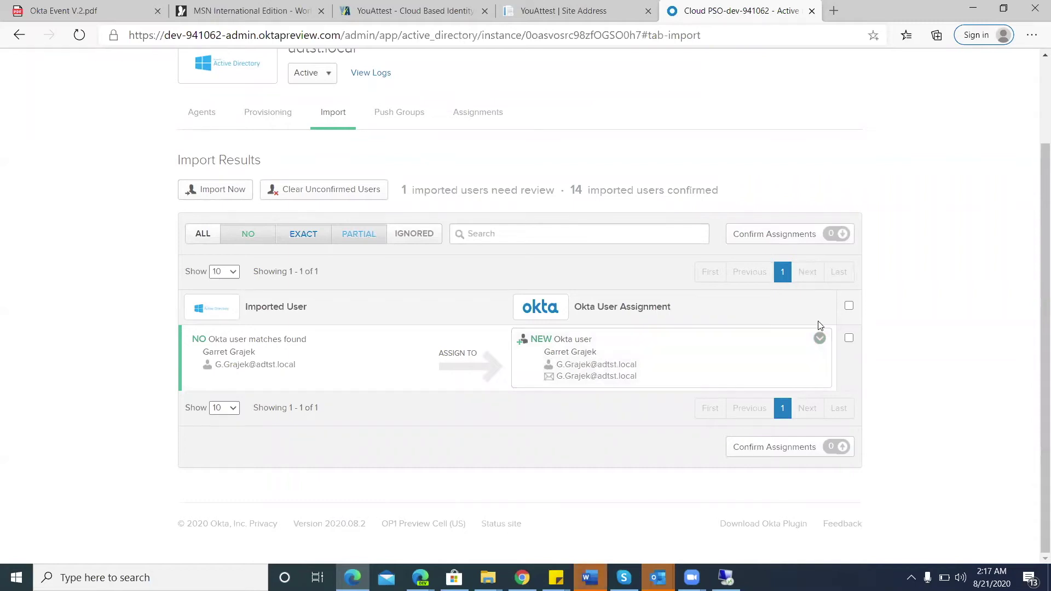
- Confirm the newly imported user's assignment, creating them as a new Okta user
click(848, 340)
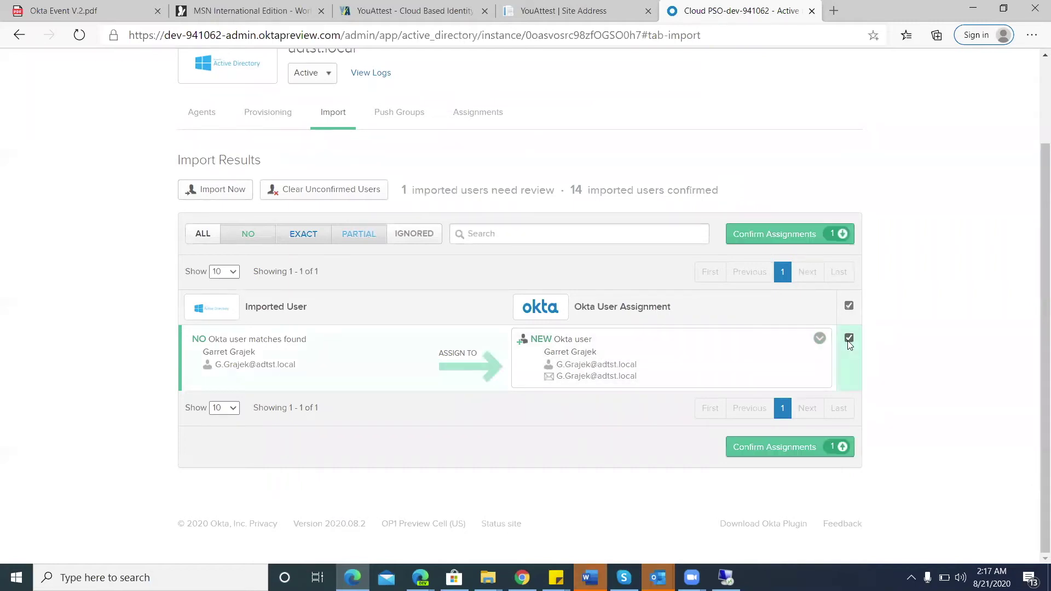
click(789, 445)
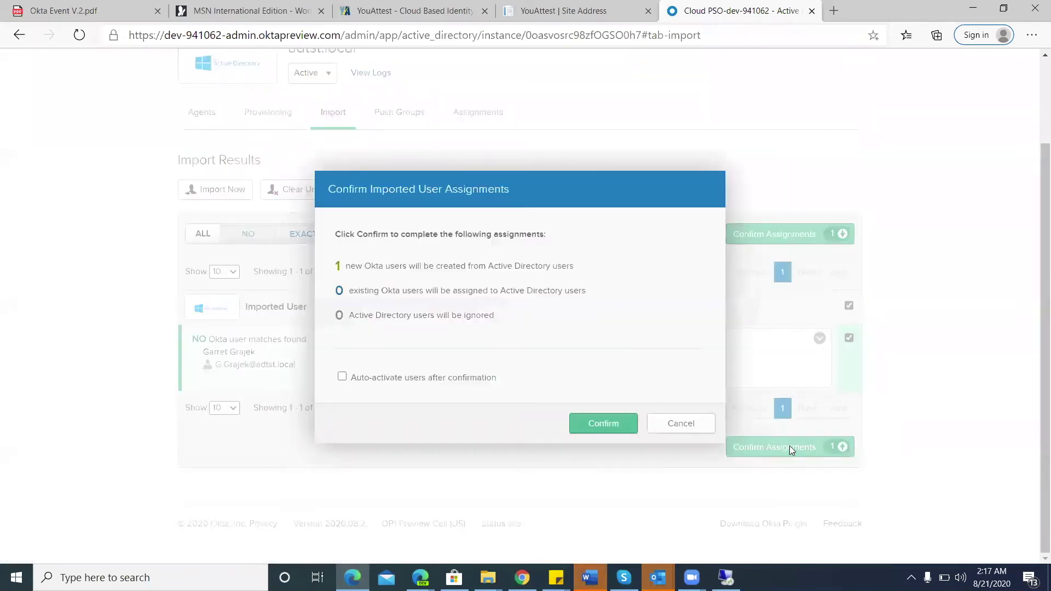
click(604, 423)
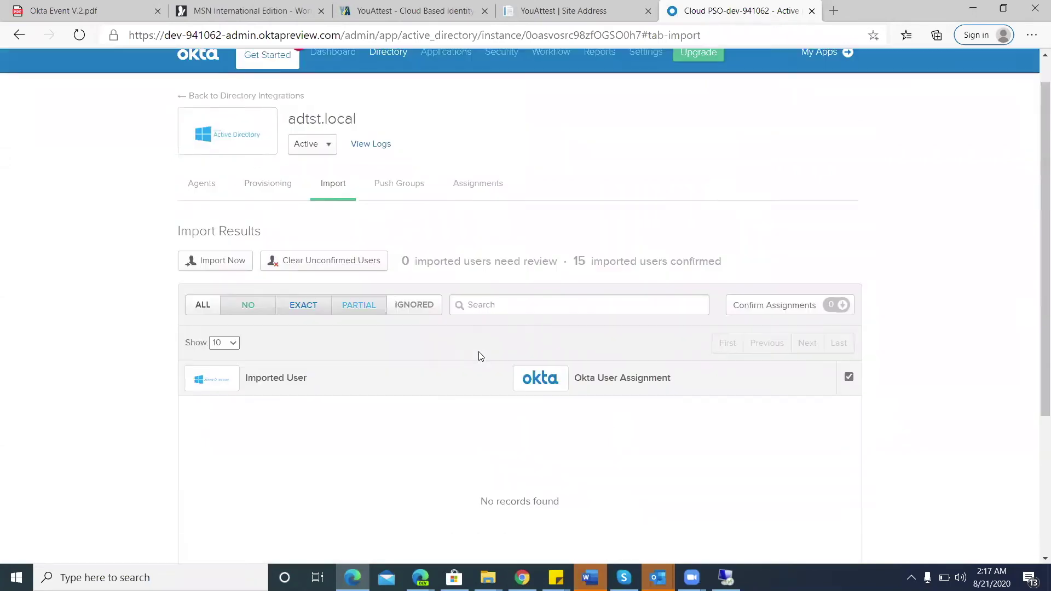
- Search the Directory's People list for the newly imported user
scroll(478, 356, up, 3)
mouse_move(383, 97)
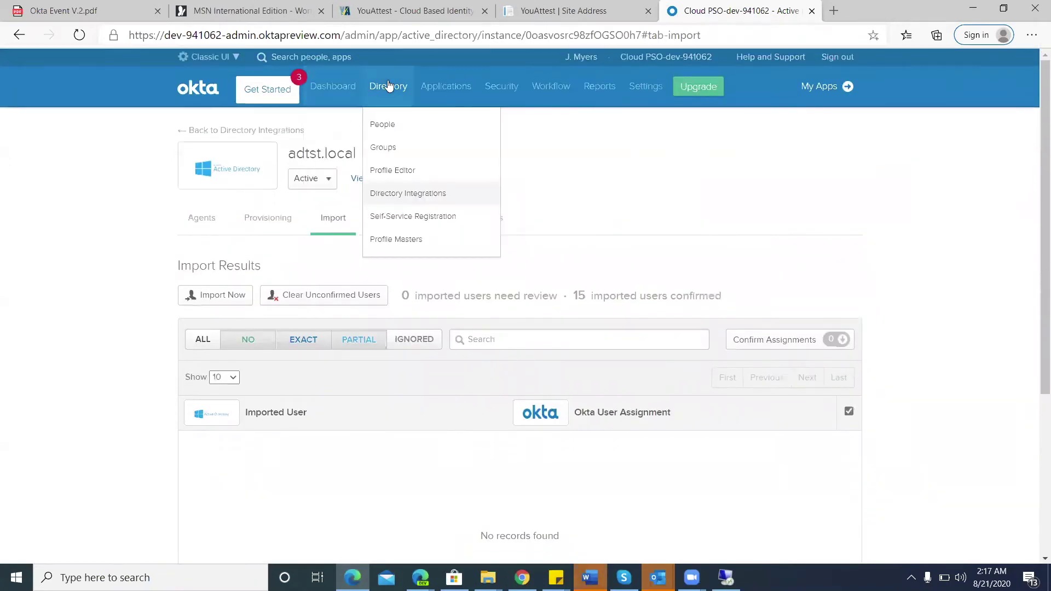
click(392, 129)
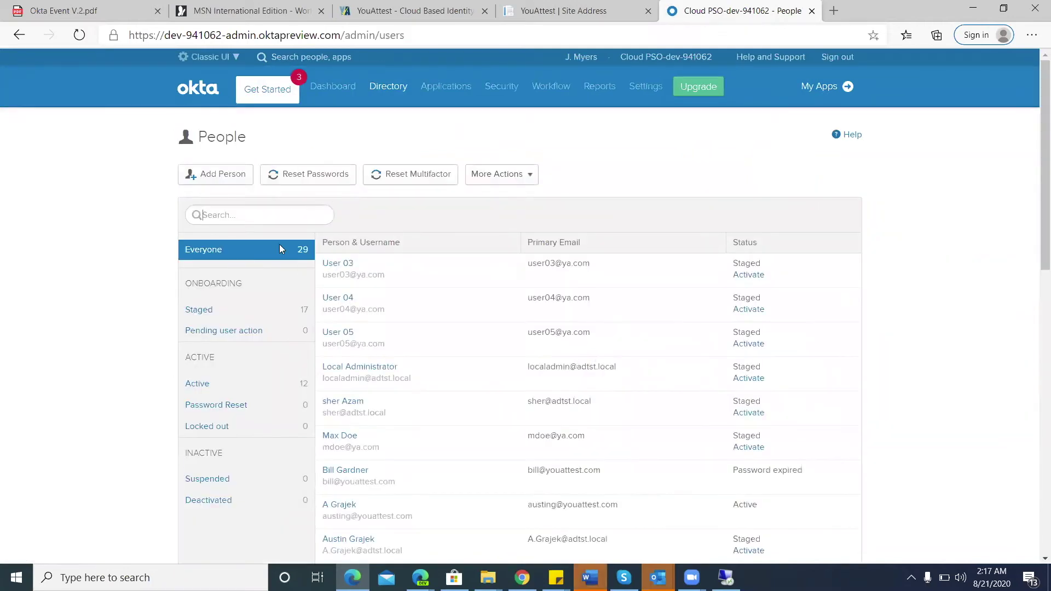
text(Ga)
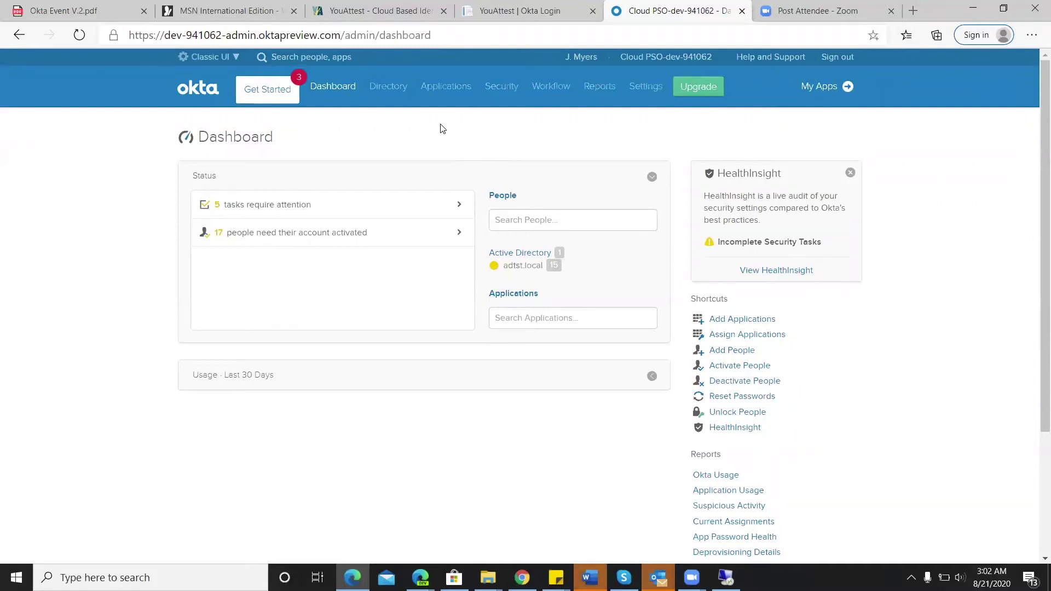
- Open the Profile Editor filtered to Okta profiles
mouse_move(399, 91)
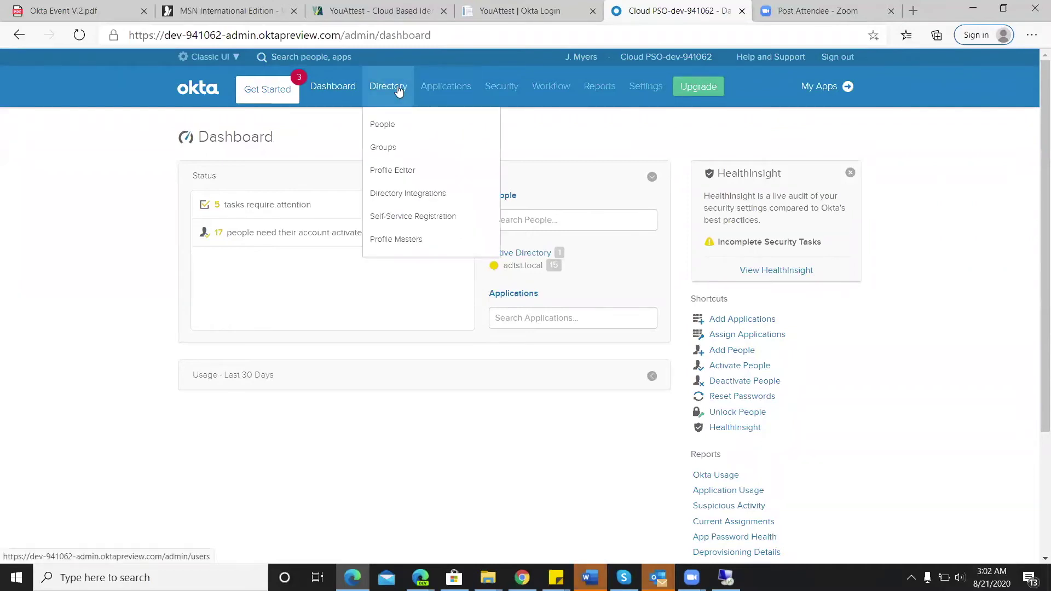
click(397, 171)
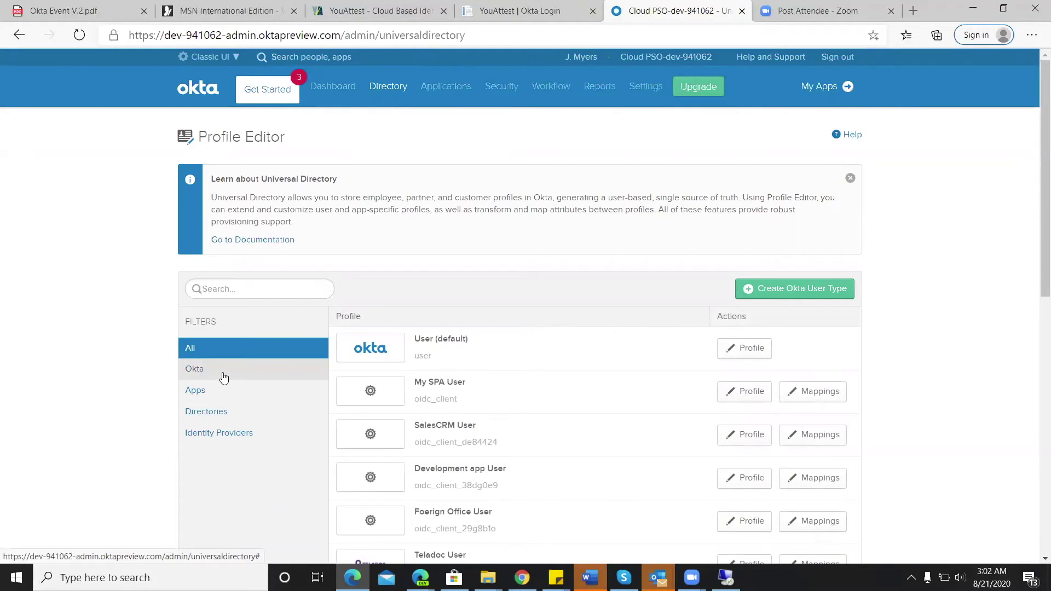
click(223, 378)
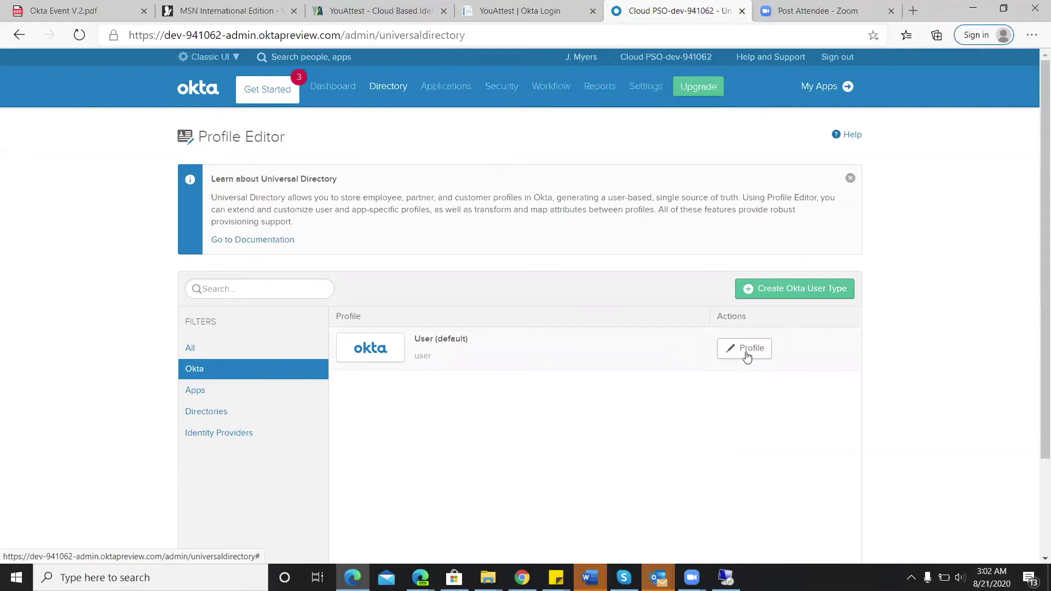
- Save the User (default) profile's First name and Last name attributes as not required
click(747, 356)
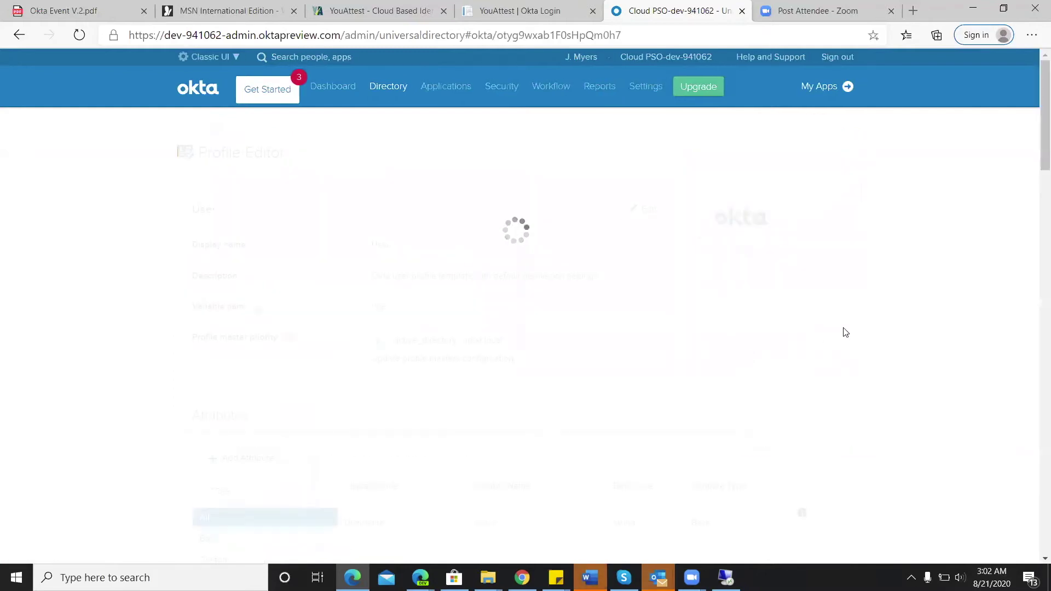
scroll(879, 356, down, 4)
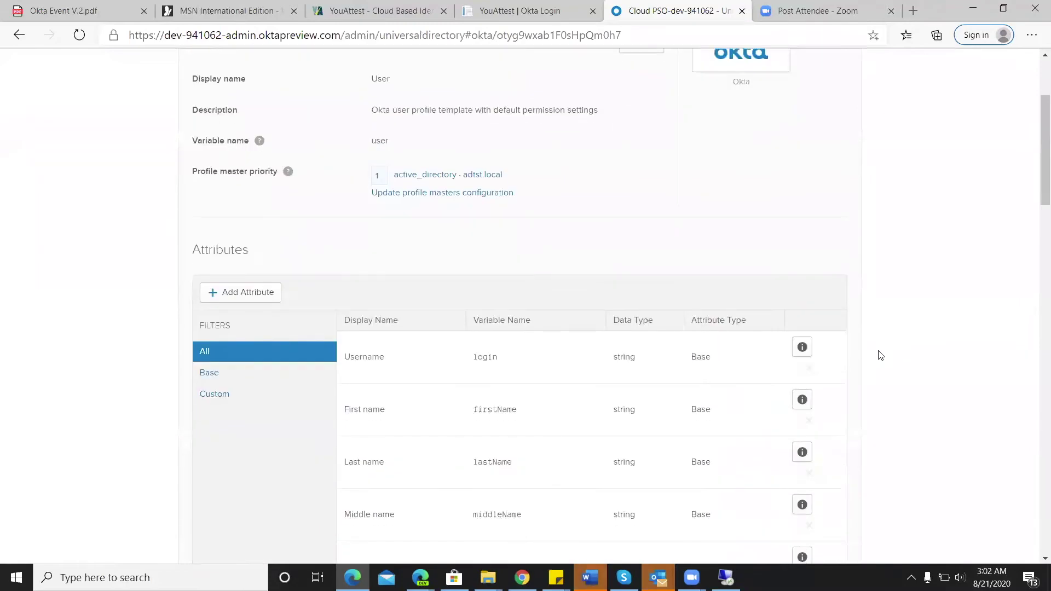
scroll(879, 355, down, 1)
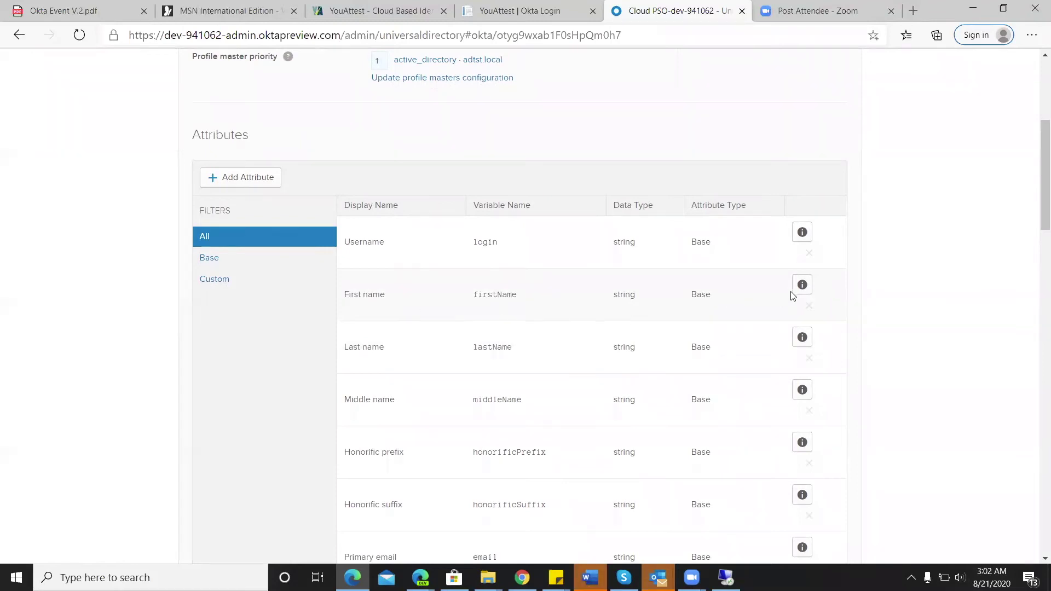
click(802, 284)
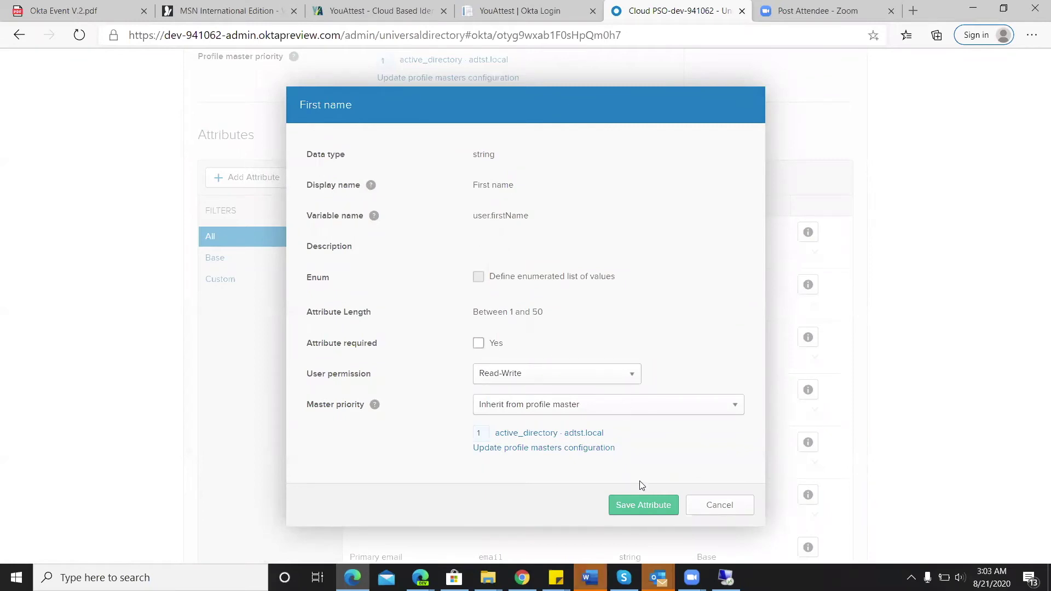
click(653, 505)
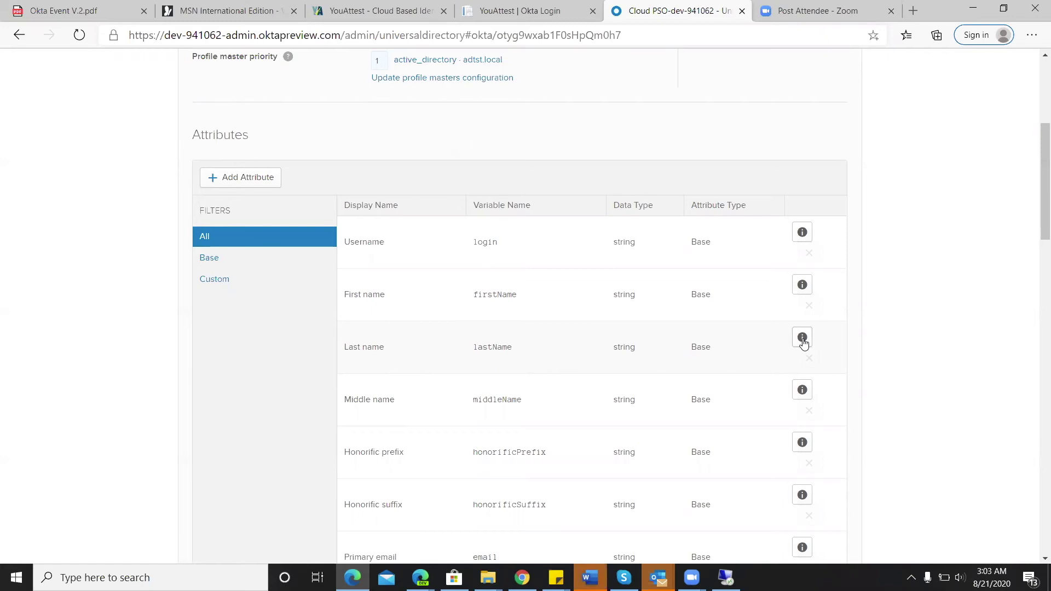
click(802, 339)
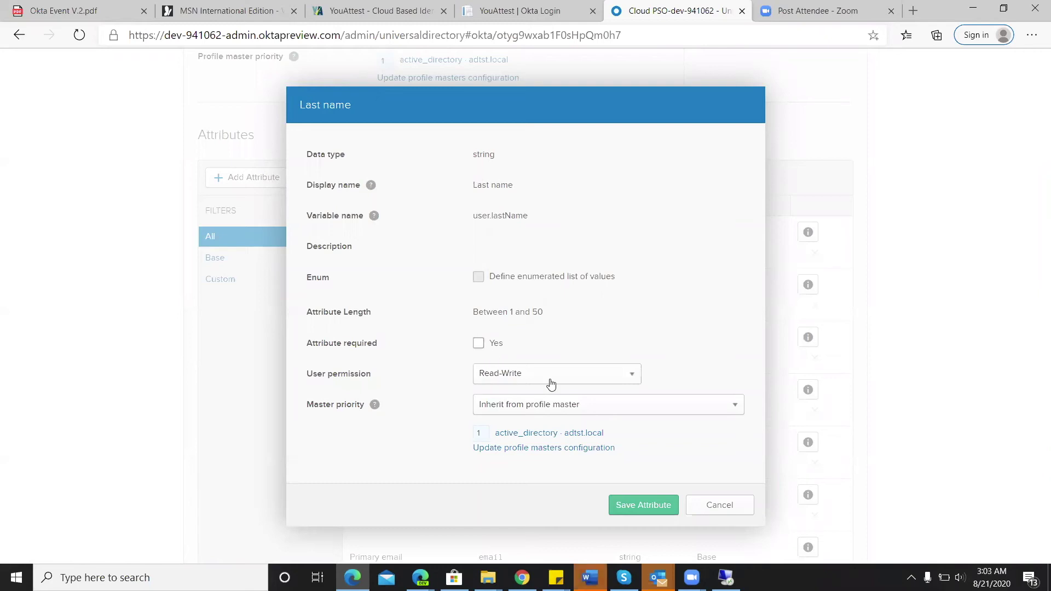
click(644, 505)
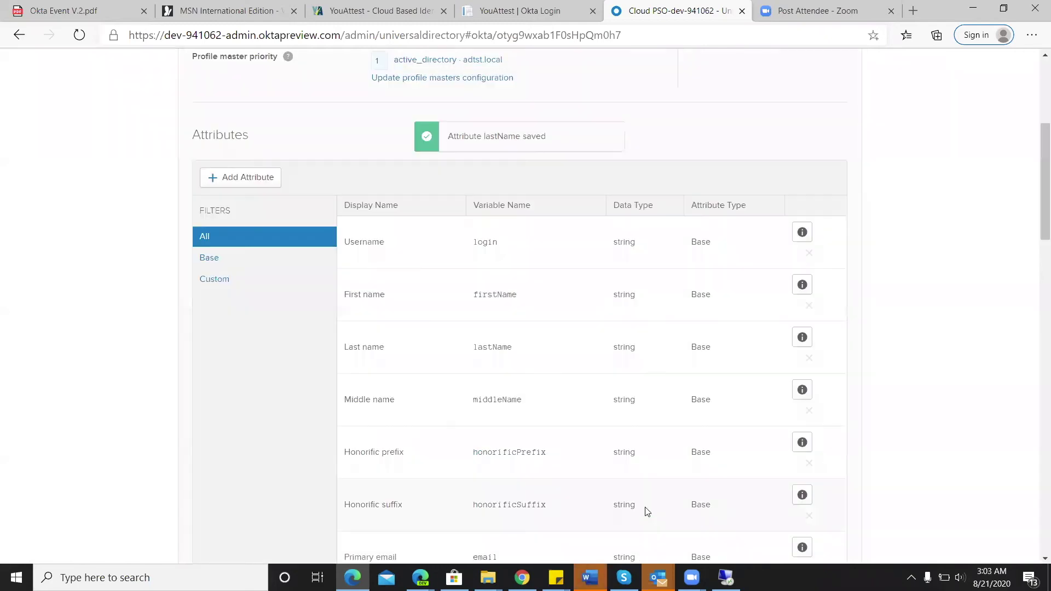
scroll(915, 183, down, 1)
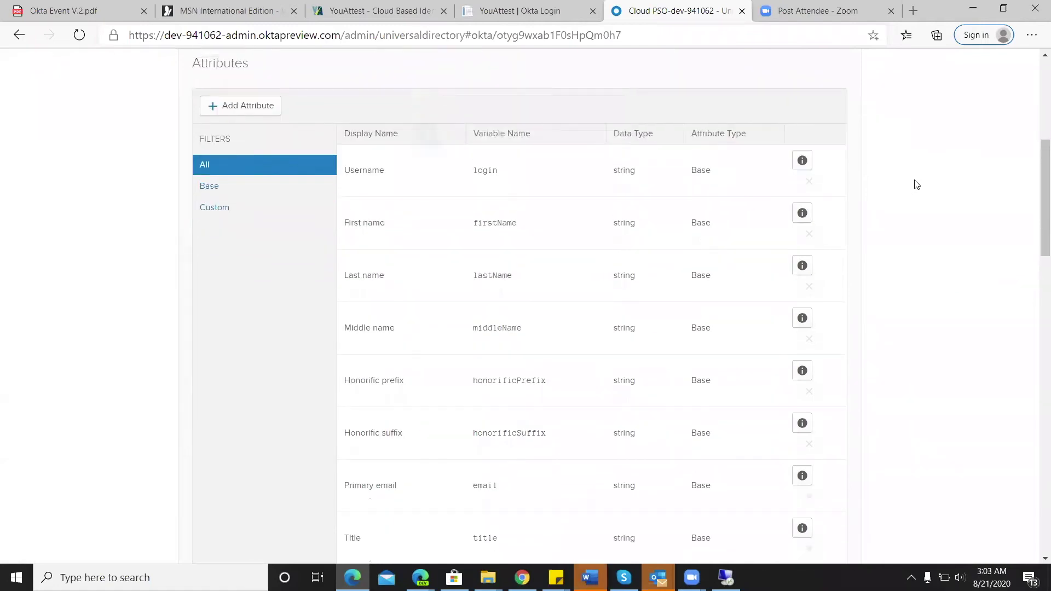
scroll(916, 184, up, 4)
scroll(916, 184, up, 3)
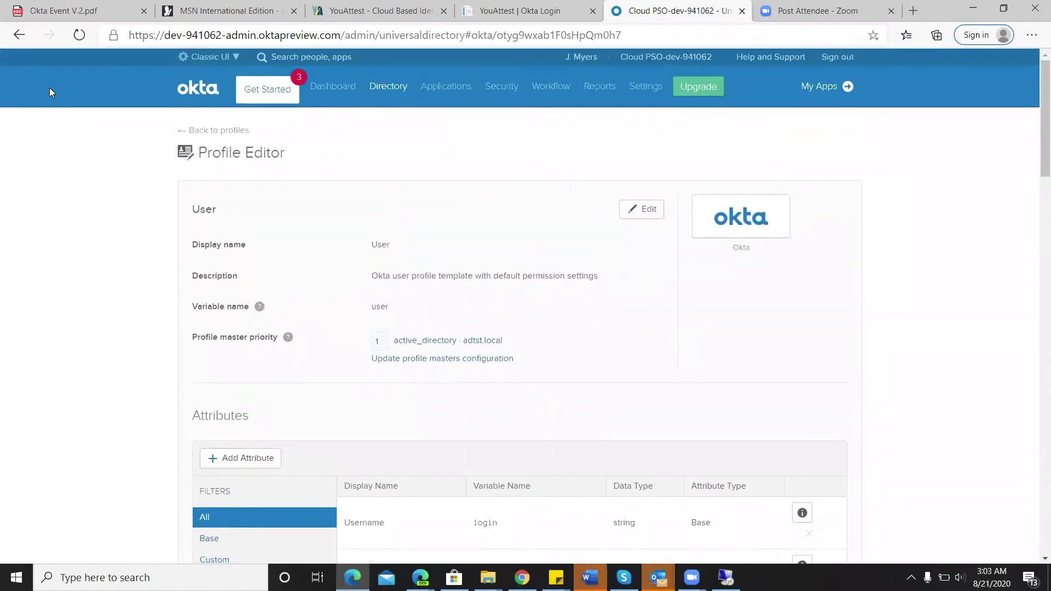
- Open the adtst.local User profile's attributes from the directory-filtered Profile Editor
click(19, 35)
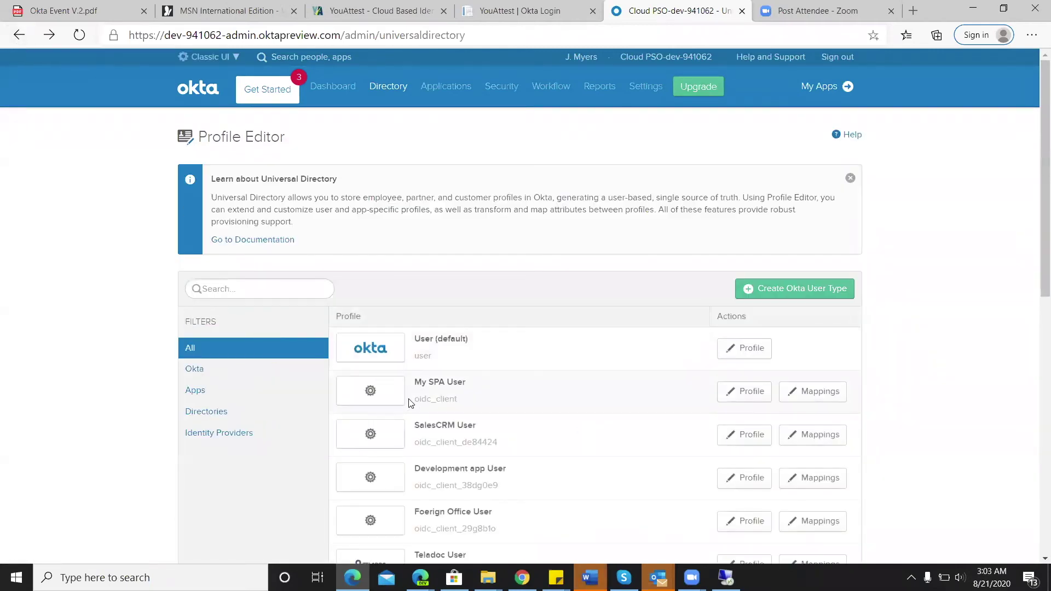
click(282, 414)
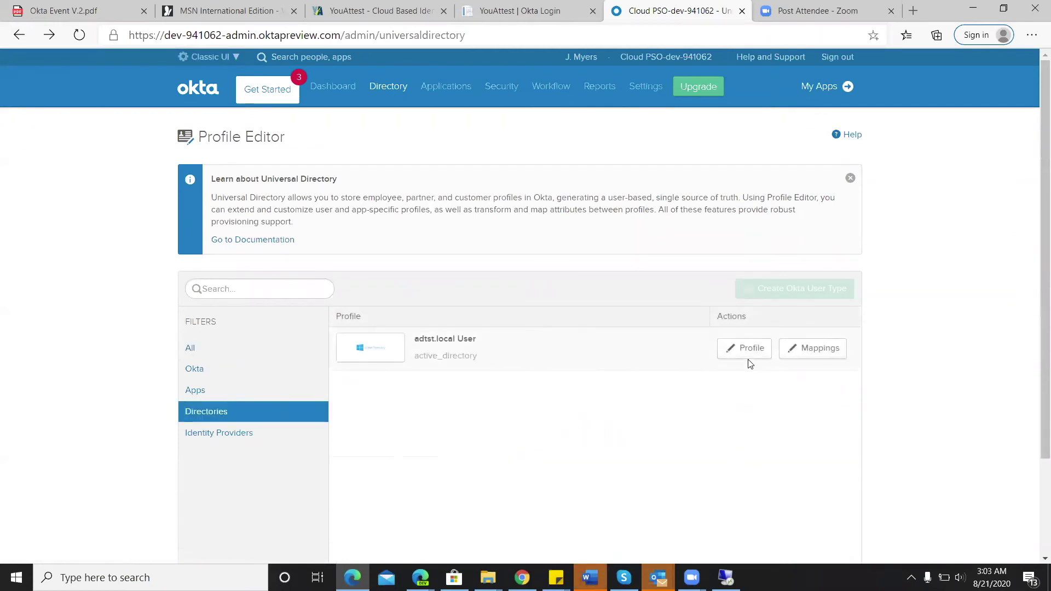
click(750, 350)
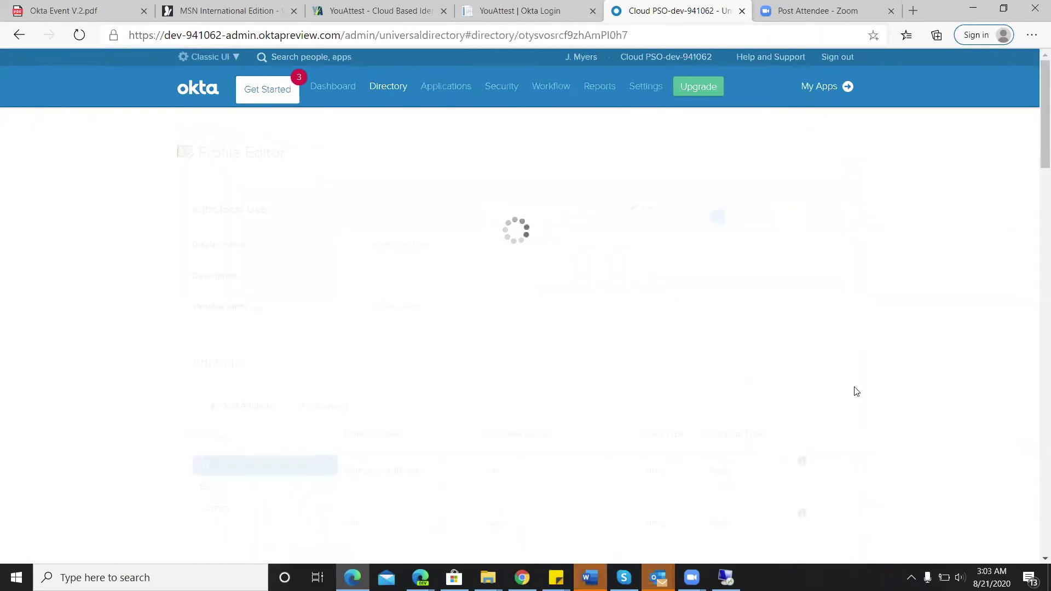
scroll(947, 367, down, 3)
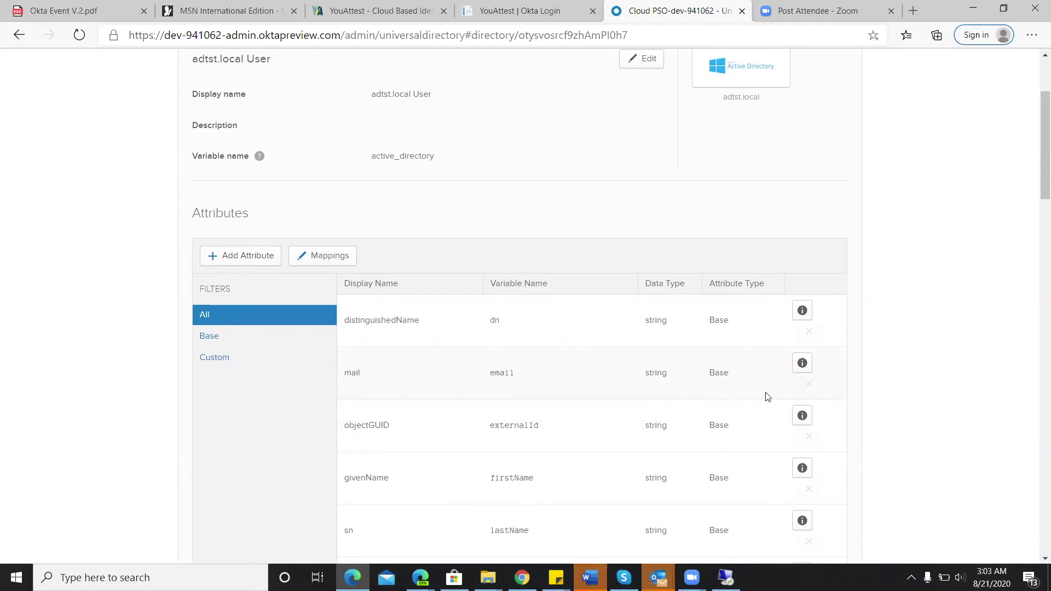
- Save the mail, givenName and sn attributes as not required
click(802, 364)
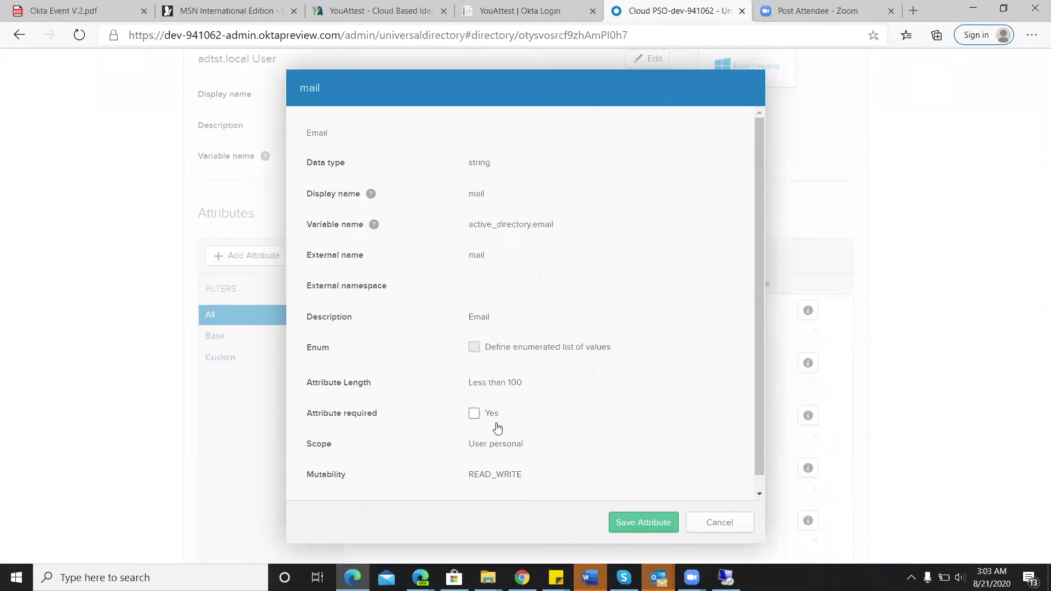
click(627, 520)
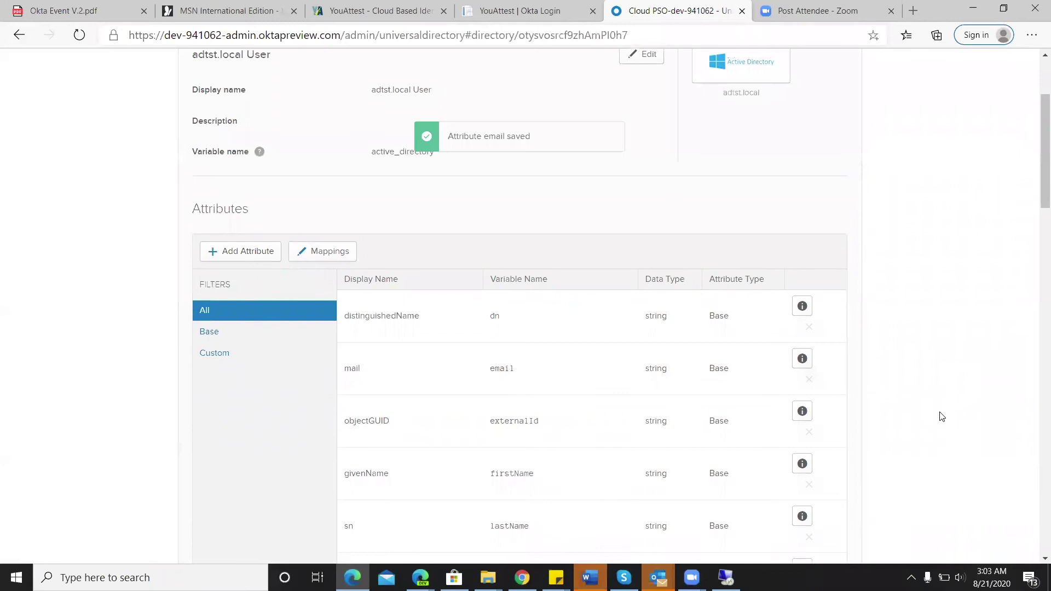
scroll(941, 417, down, 2)
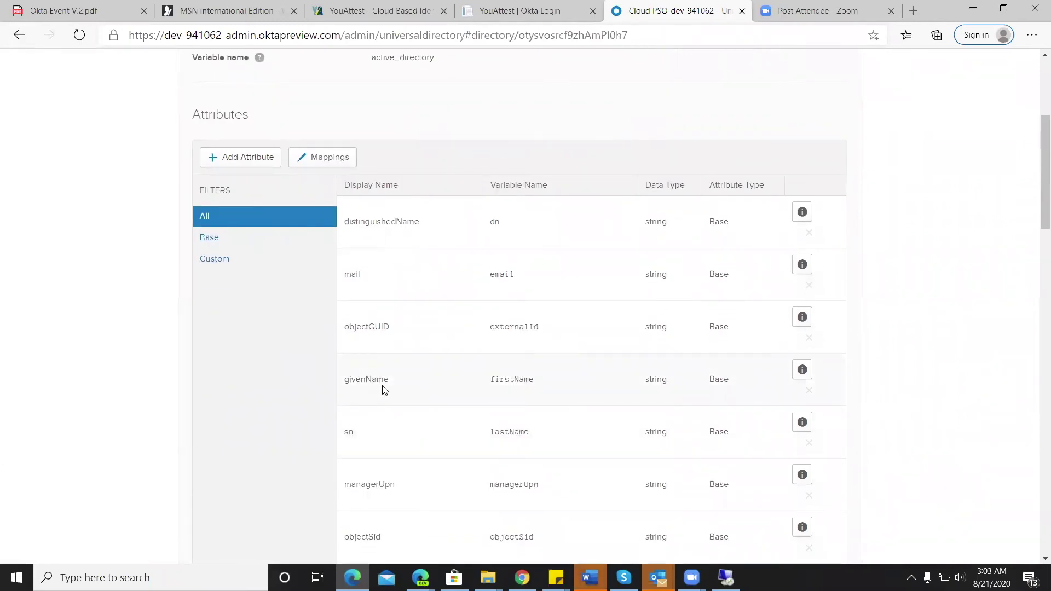
click(802, 371)
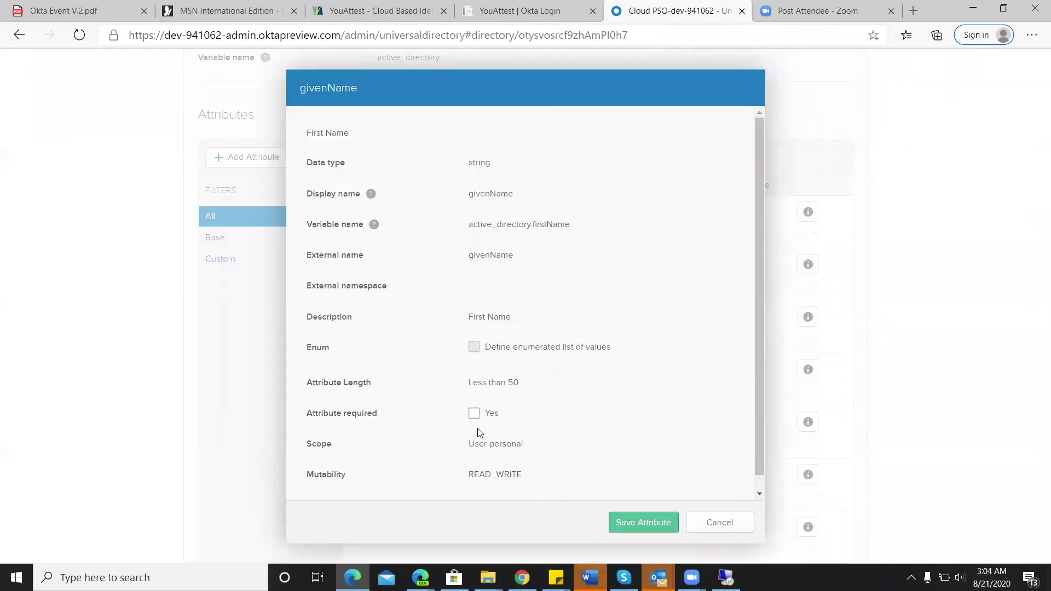
click(633, 523)
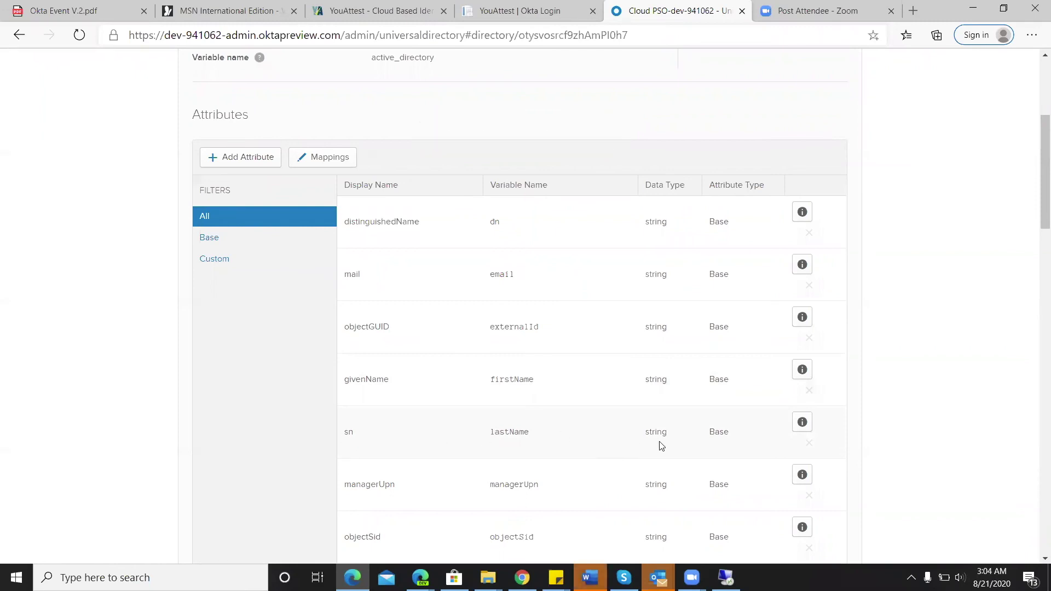
click(802, 424)
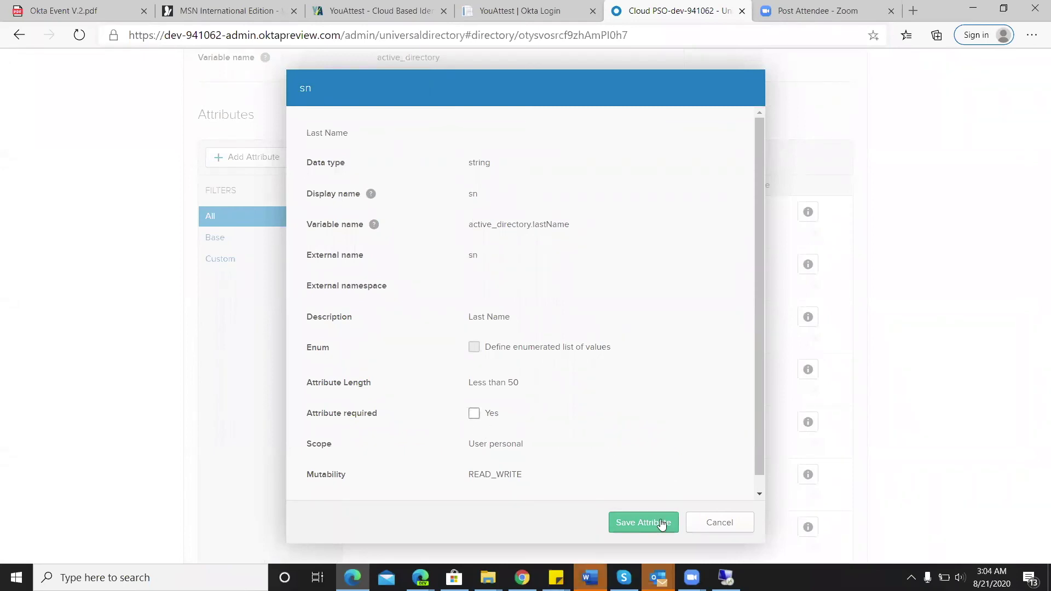
click(642, 522)
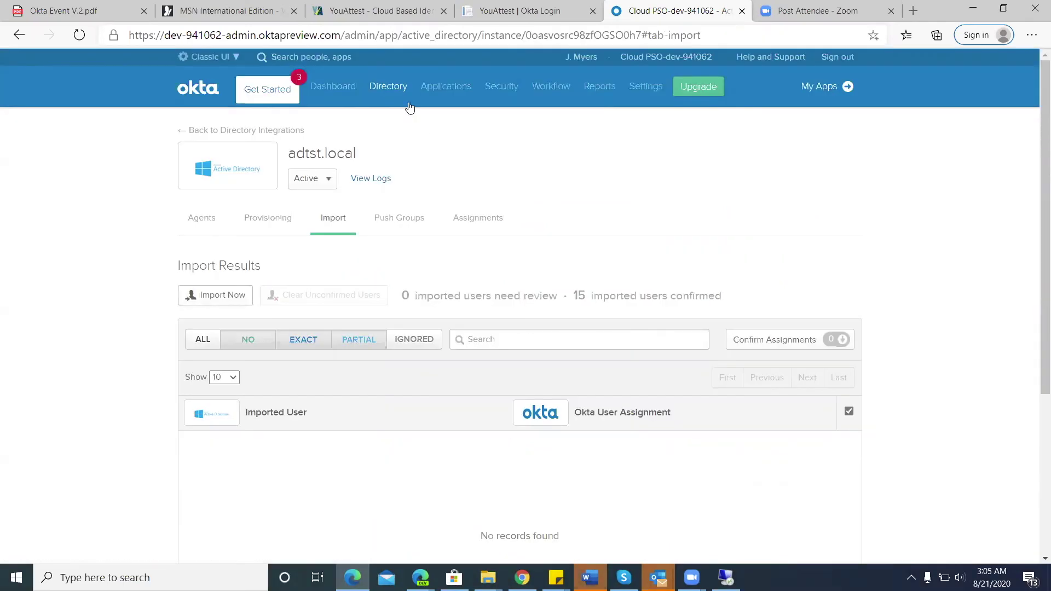
- Find the imported AD service account in People and open its profile to show its five assigned apps
mouse_move(406, 100)
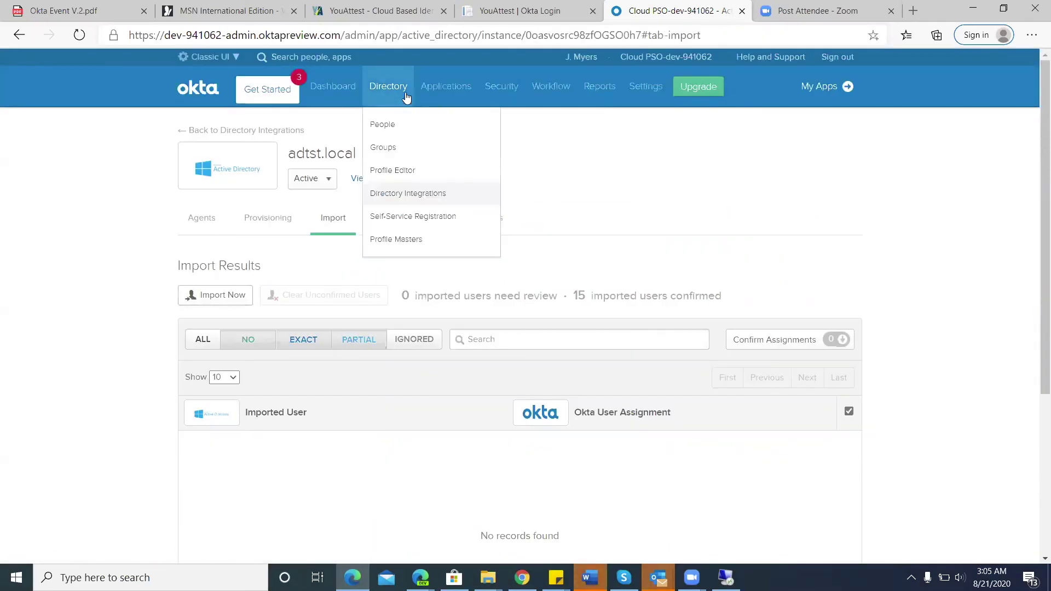
click(396, 126)
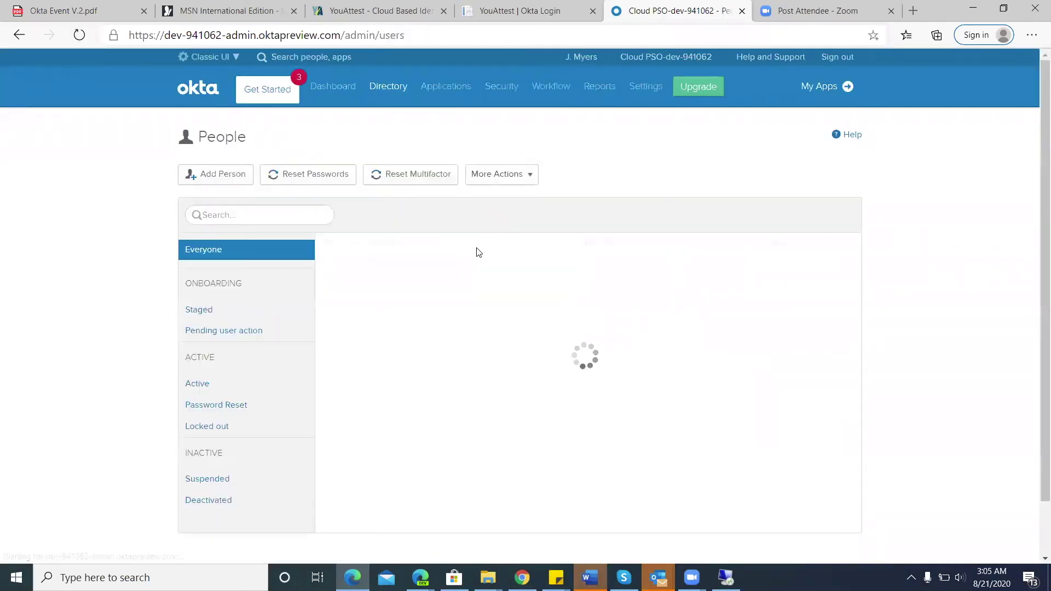
click(273, 211)
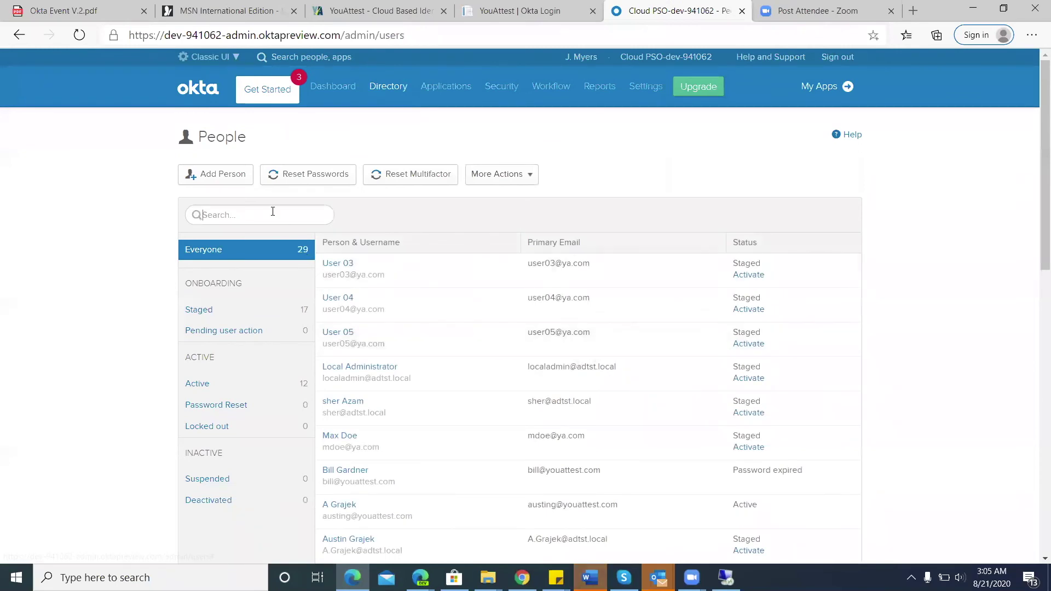
text(gA)
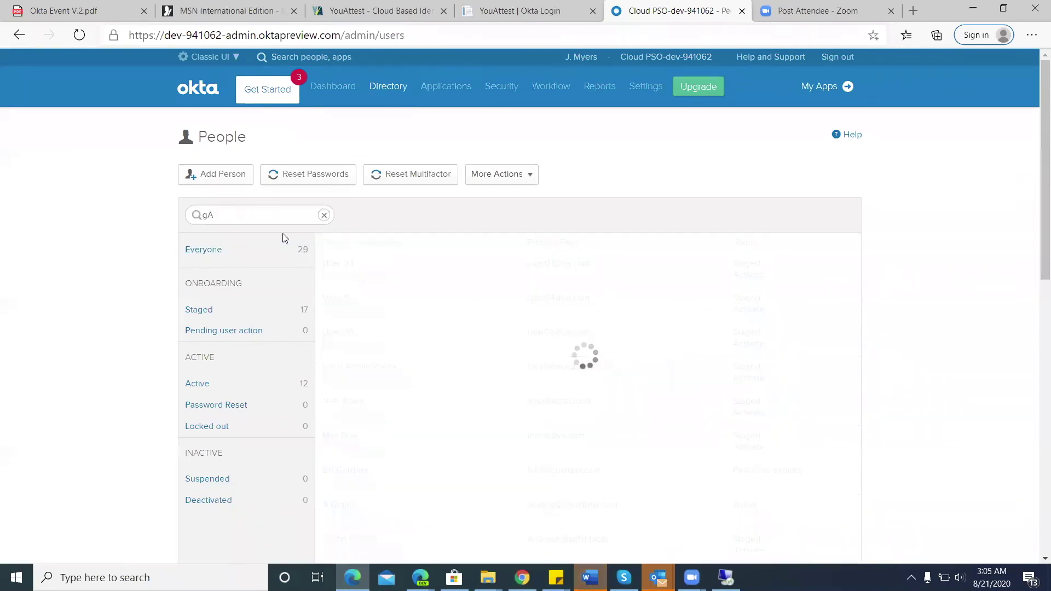
key(BackSpace)
text(a)
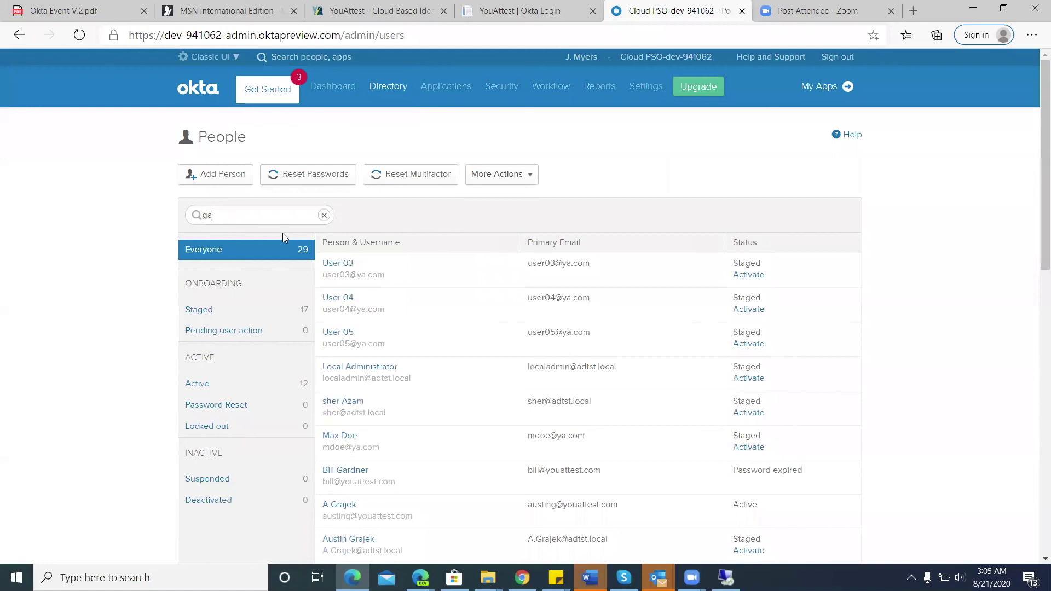
text(r)
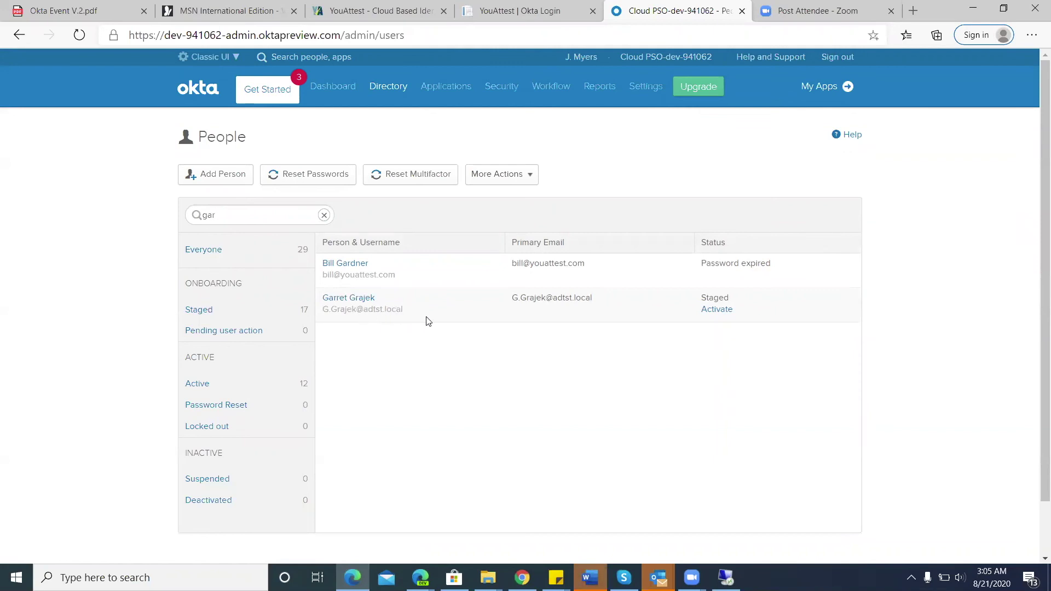
click(374, 298)
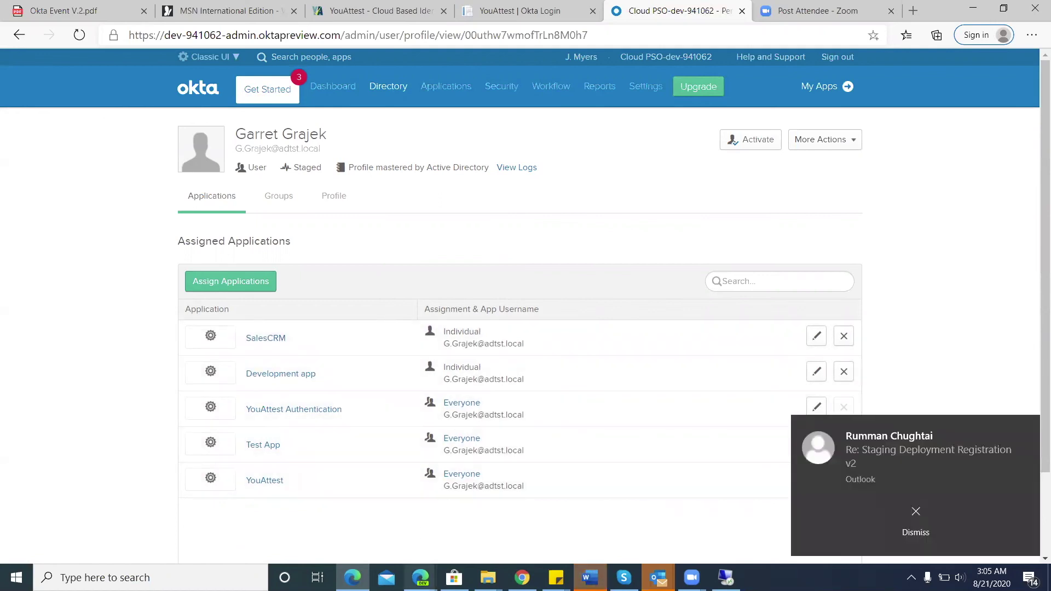
click(1029, 430)
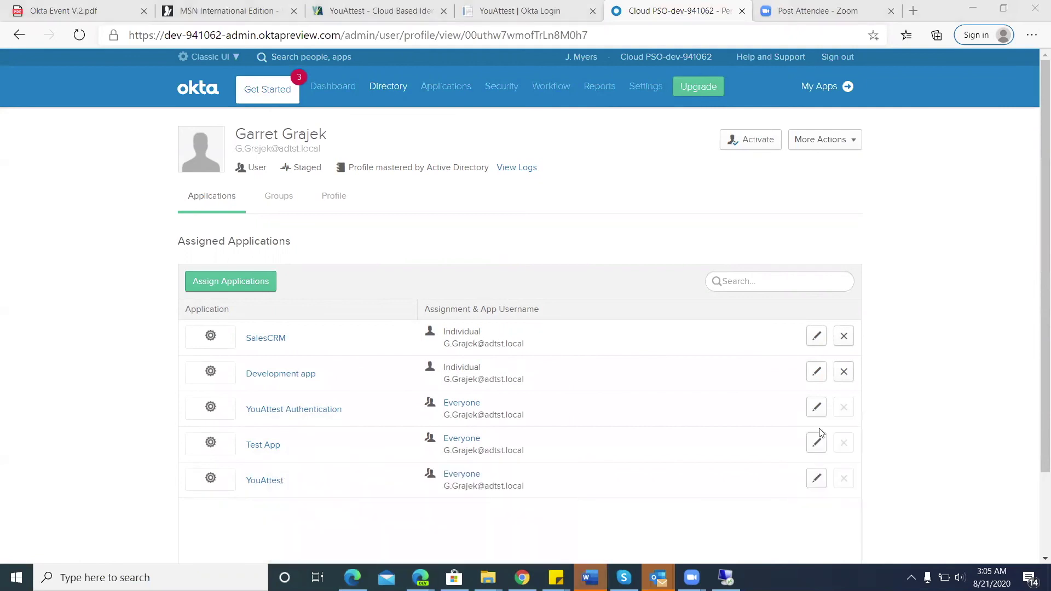
- View YouAttest's Service Account campaign details down to the user's pending Development app entry
mouse_move(422, 576)
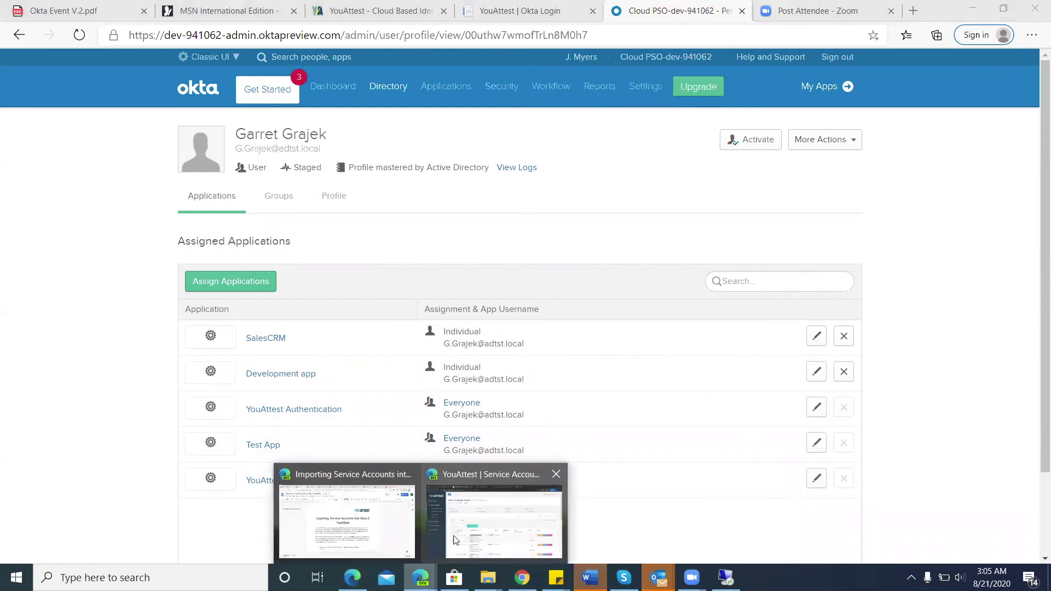
click(528, 489)
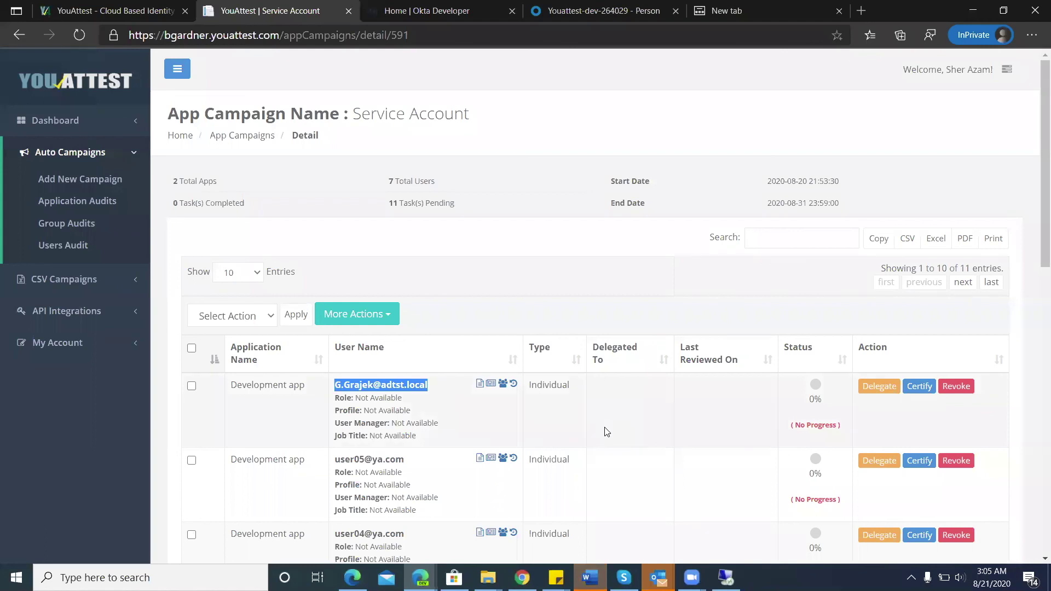
scroll(606, 432, down, 2)
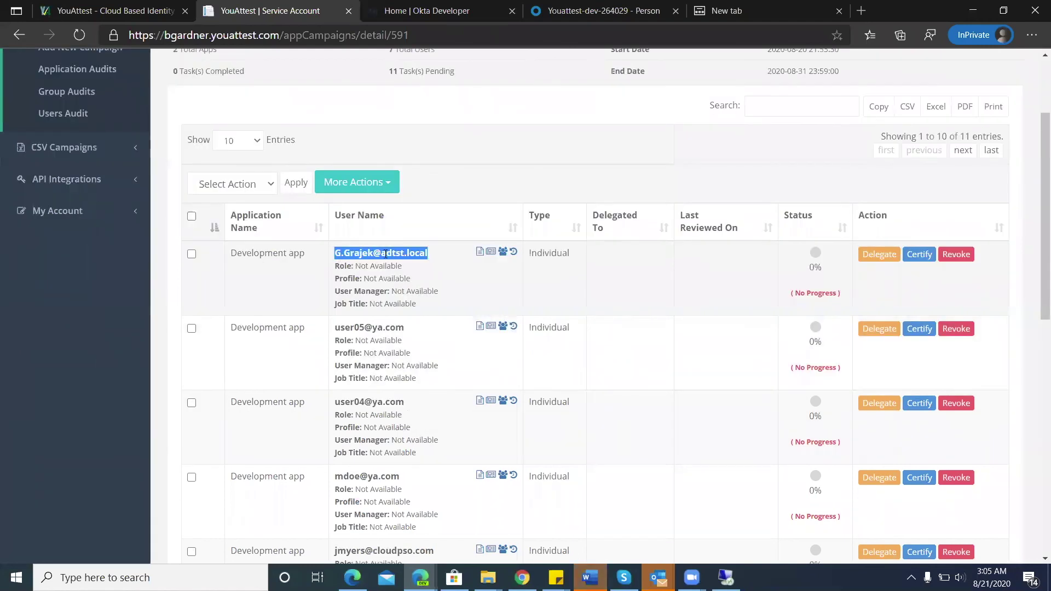